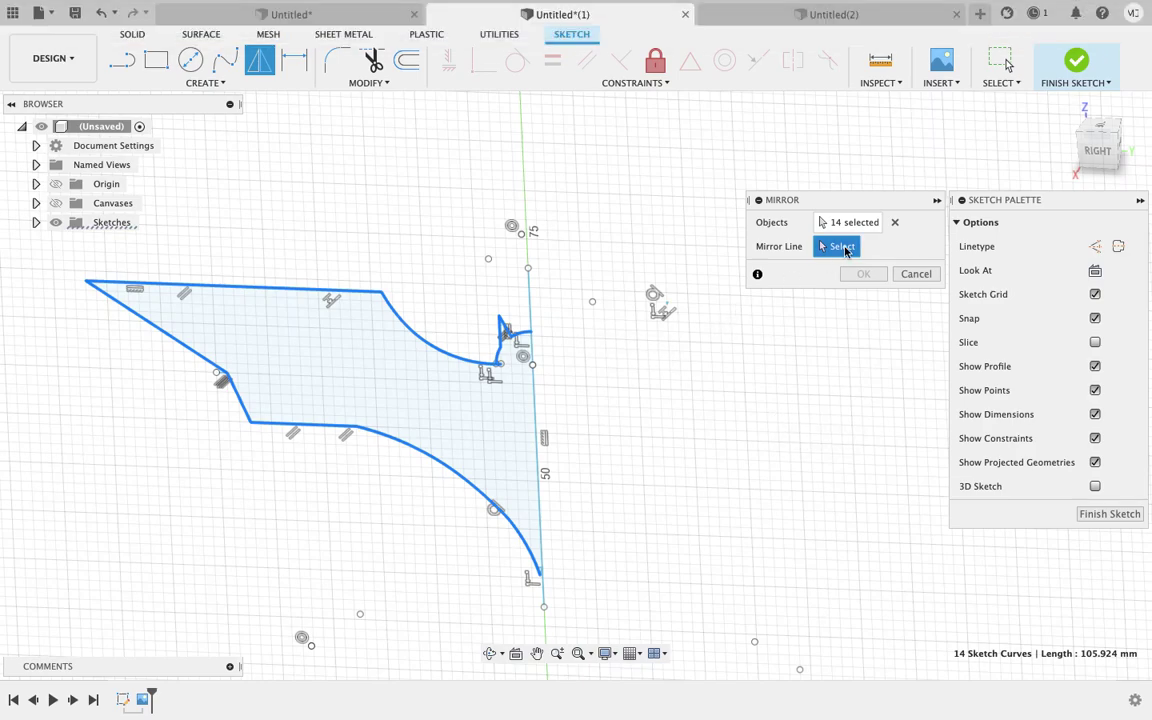
Step: Mirror the 14 left-half curves across the vertical centre line and finish the sketch
left_click(534, 440)
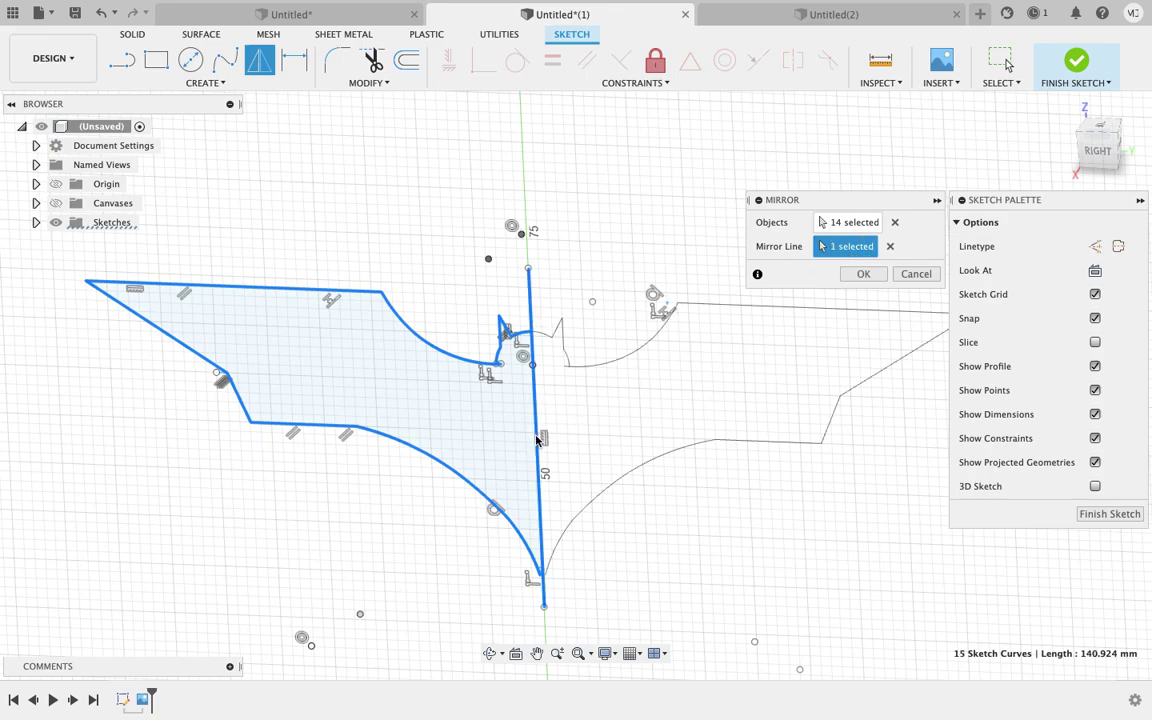
left_click(863, 274)
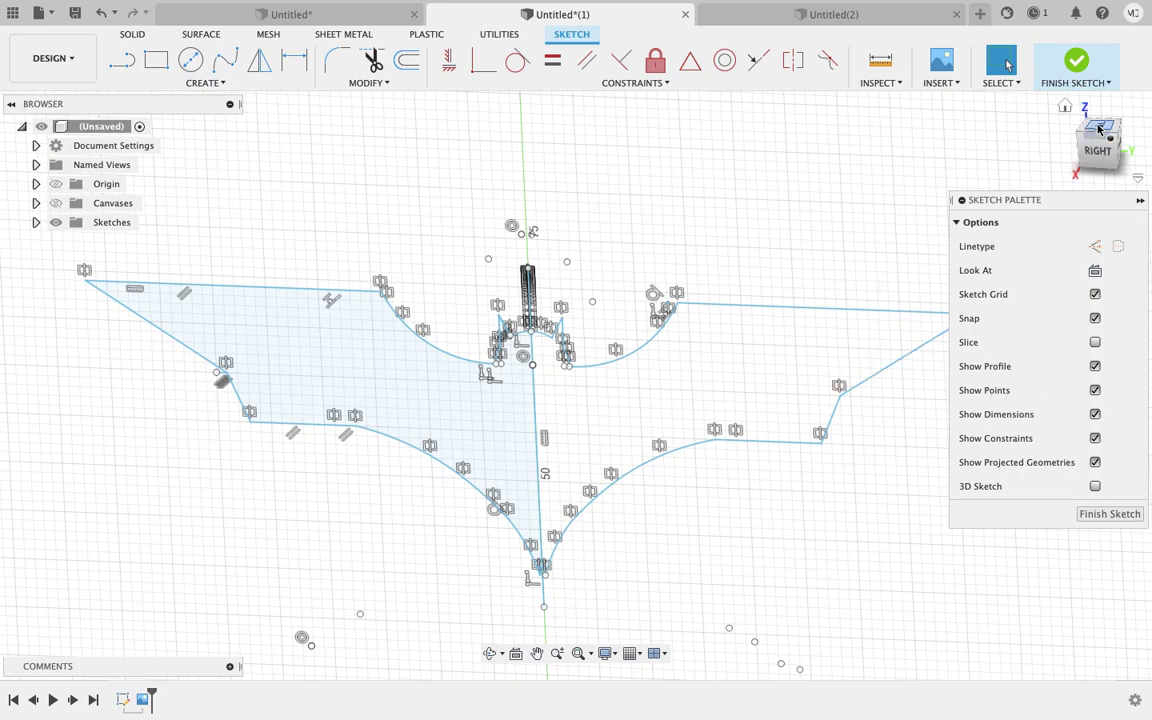
left_click(1073, 58)
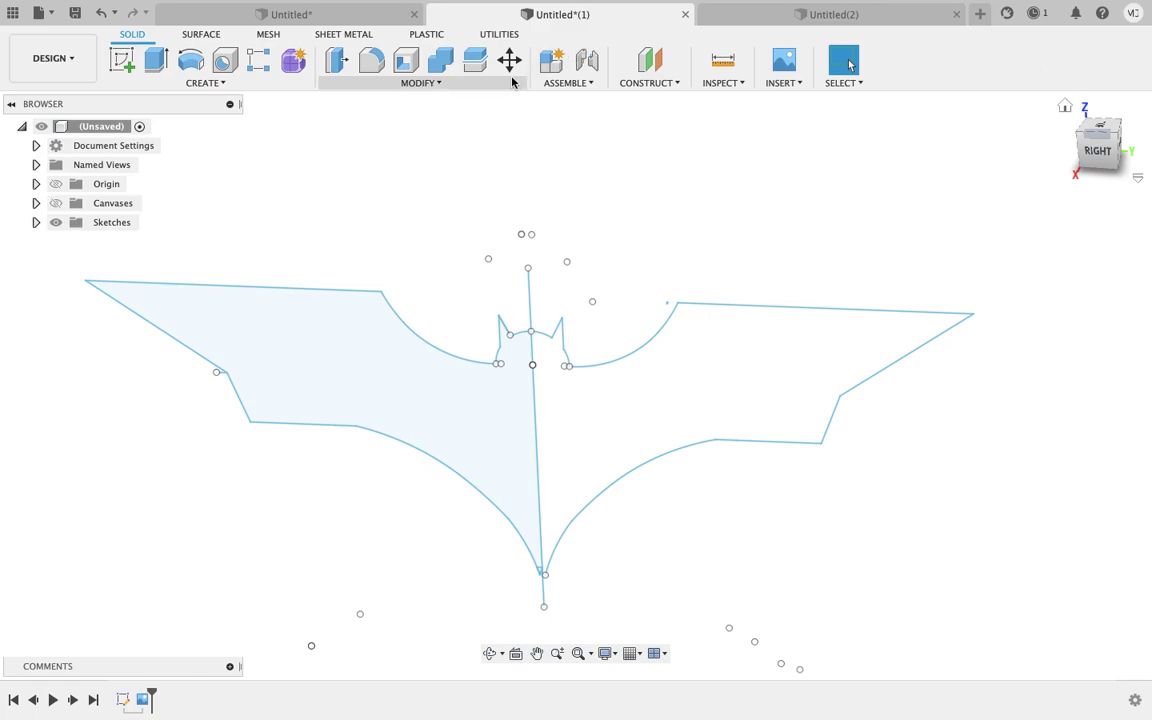
Step: Look over the Modify menu and the centre line's context menu, then reopen the bat sketch
left_click(430, 85)
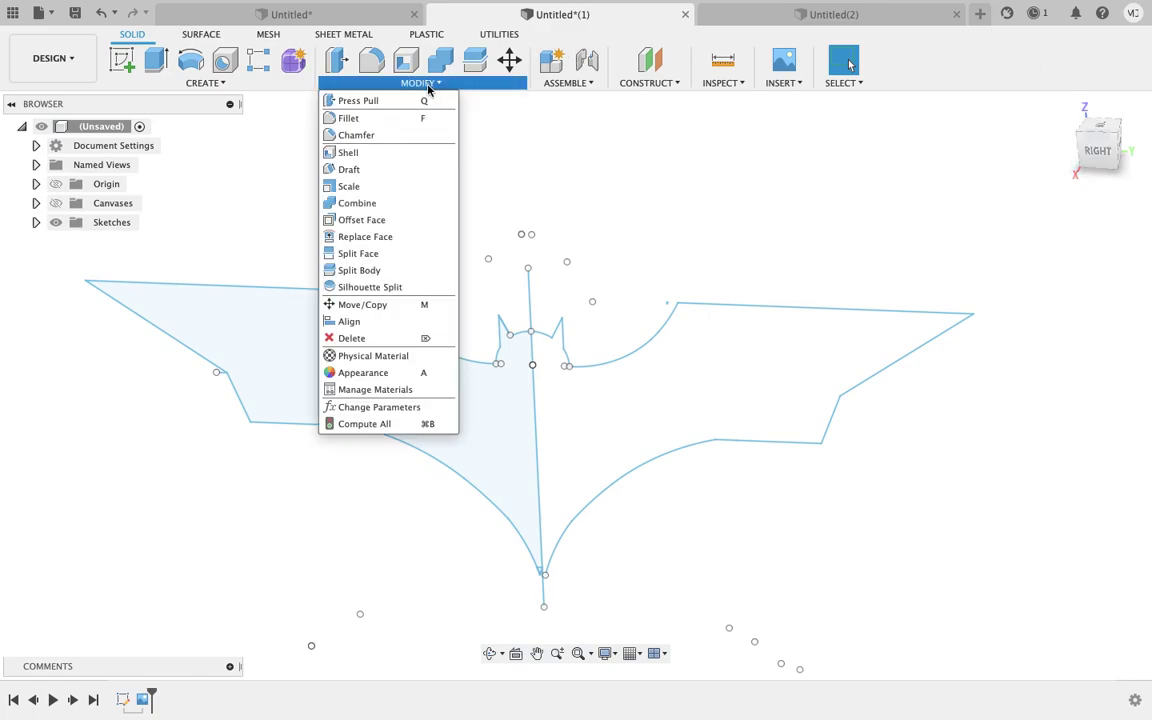
left_click(553, 158)
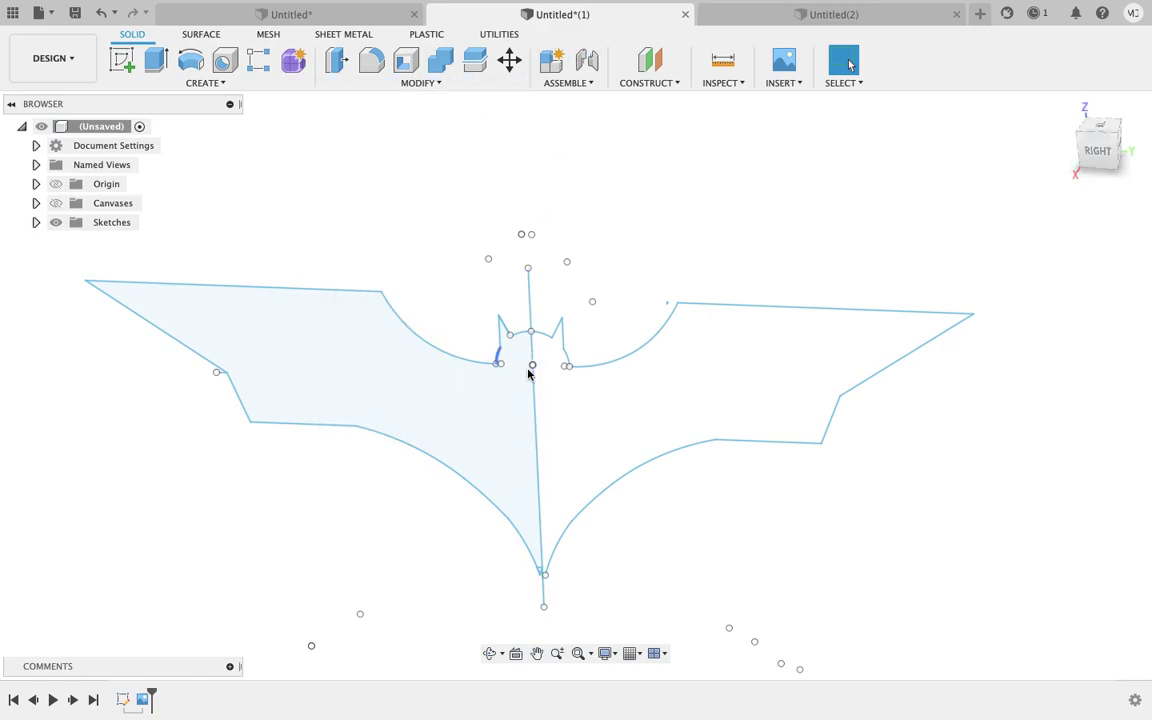
right_click(586, 389)
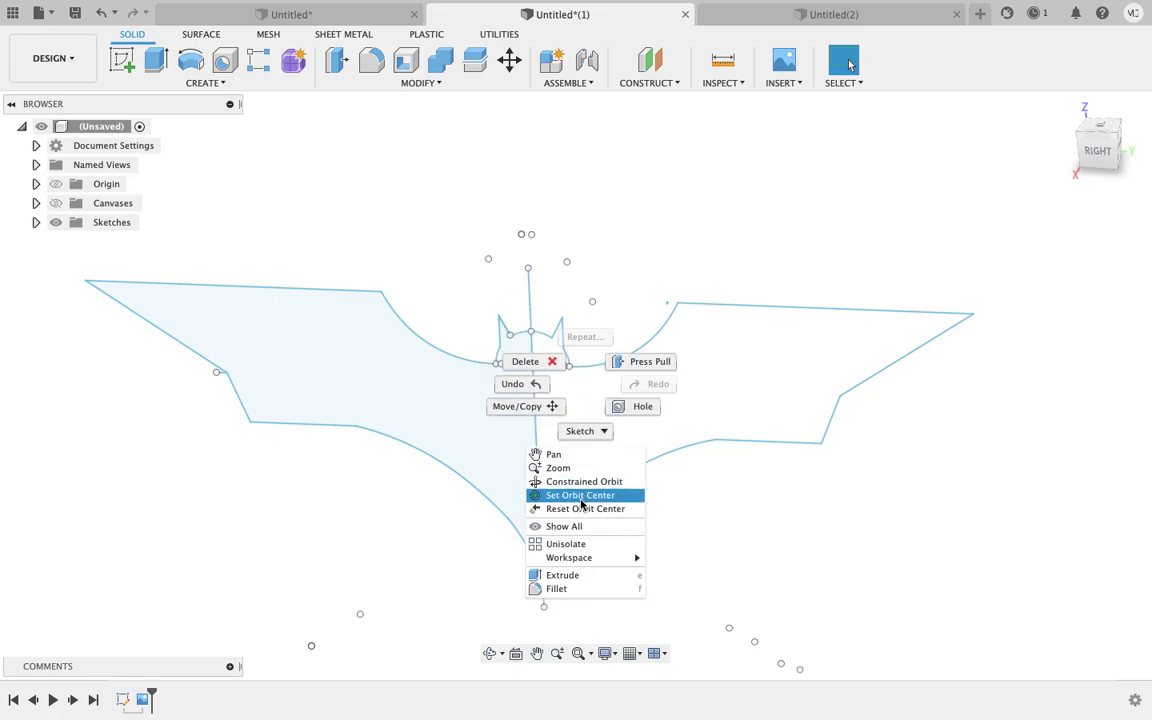
left_click(585, 434)
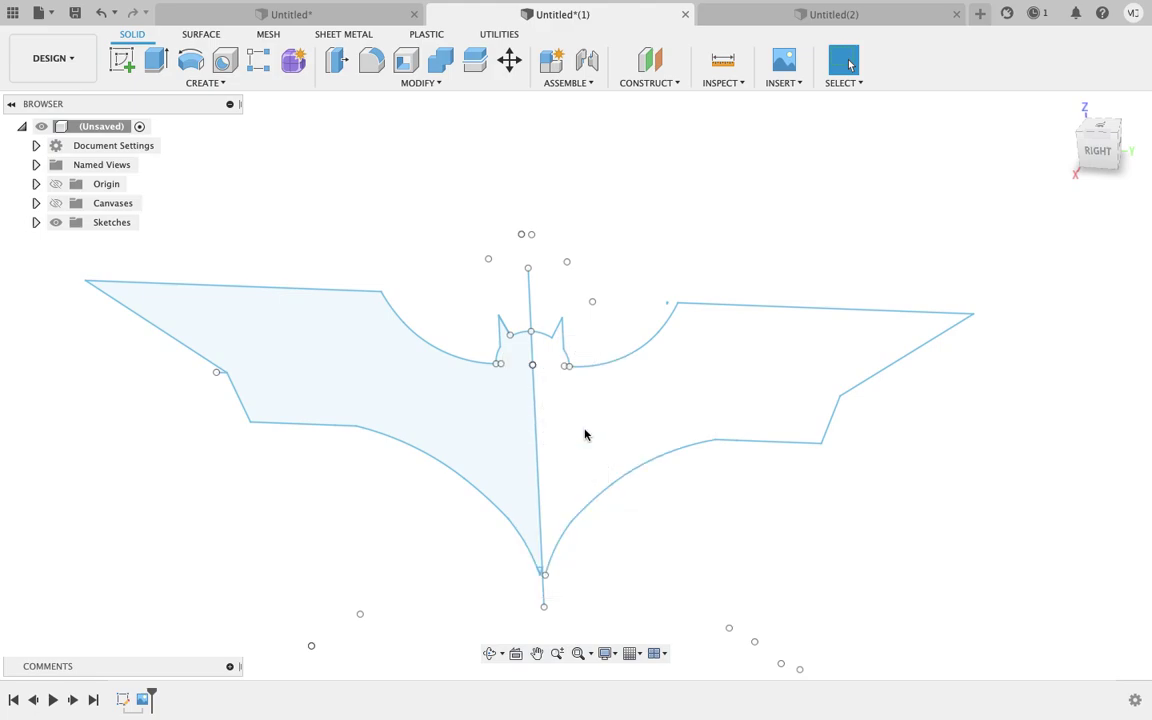
right_click(535, 393)
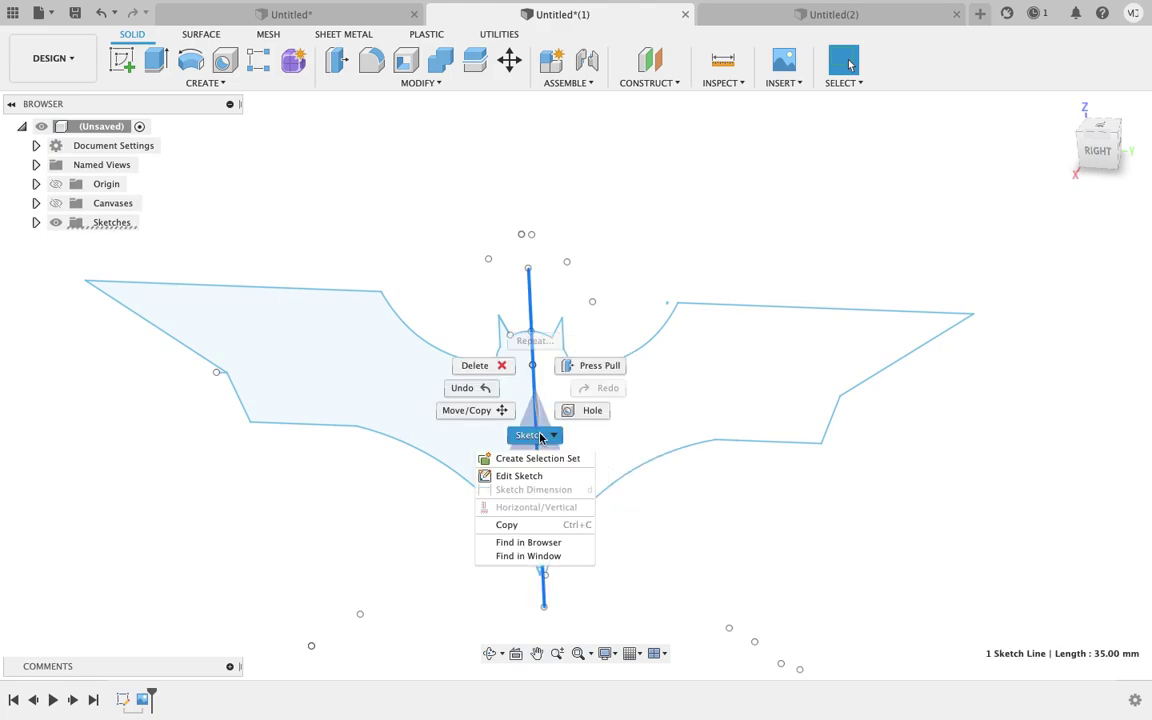
key("Escape")
double_click(540, 479)
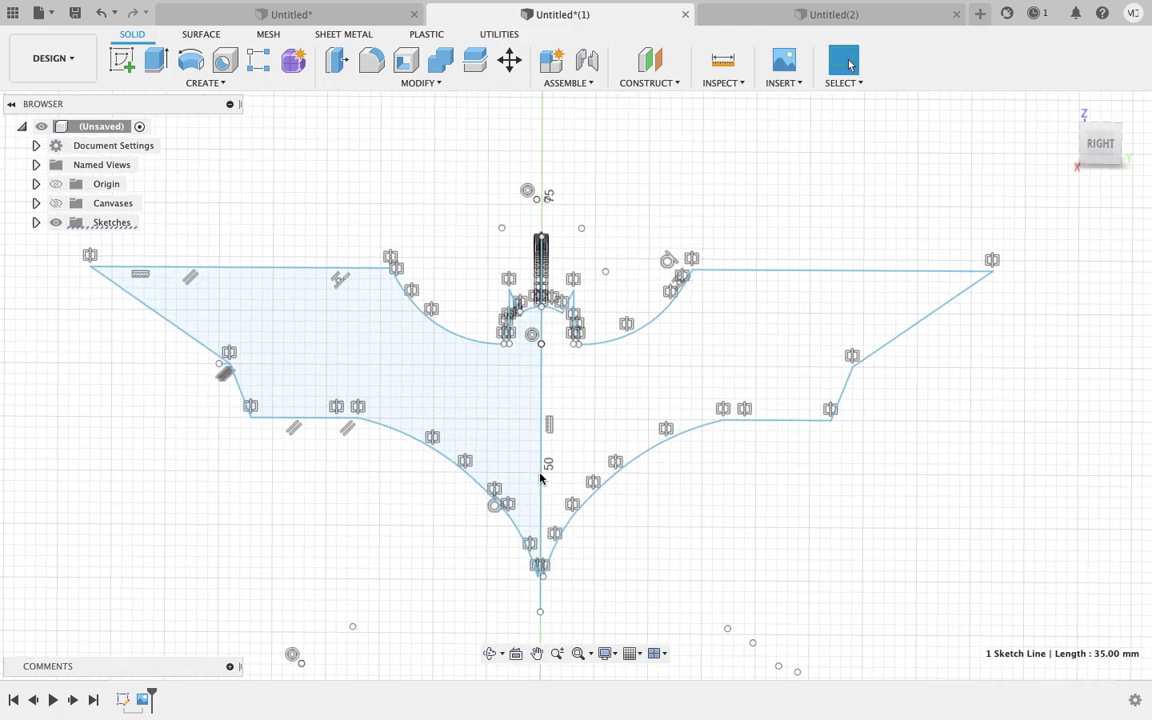
Step: Trim away the vertical centre line and its top and bottom stubs, then finish the sketch
left_click(372, 60)
left_click(545, 378)
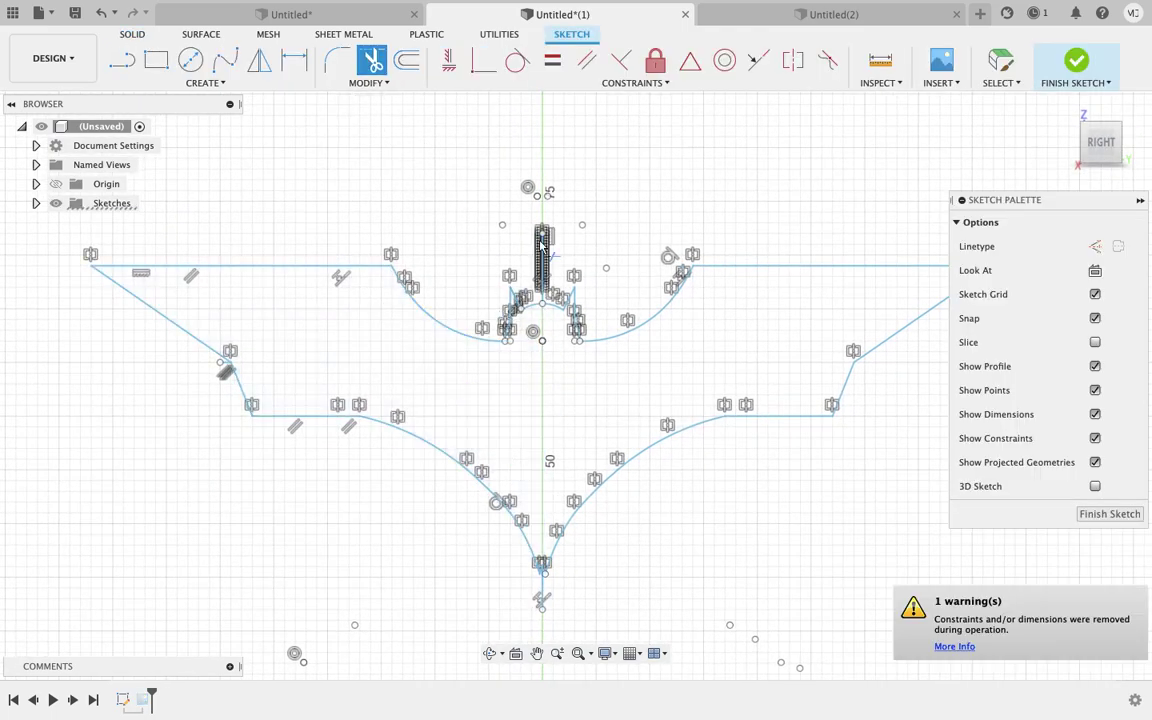
left_click(543, 252)
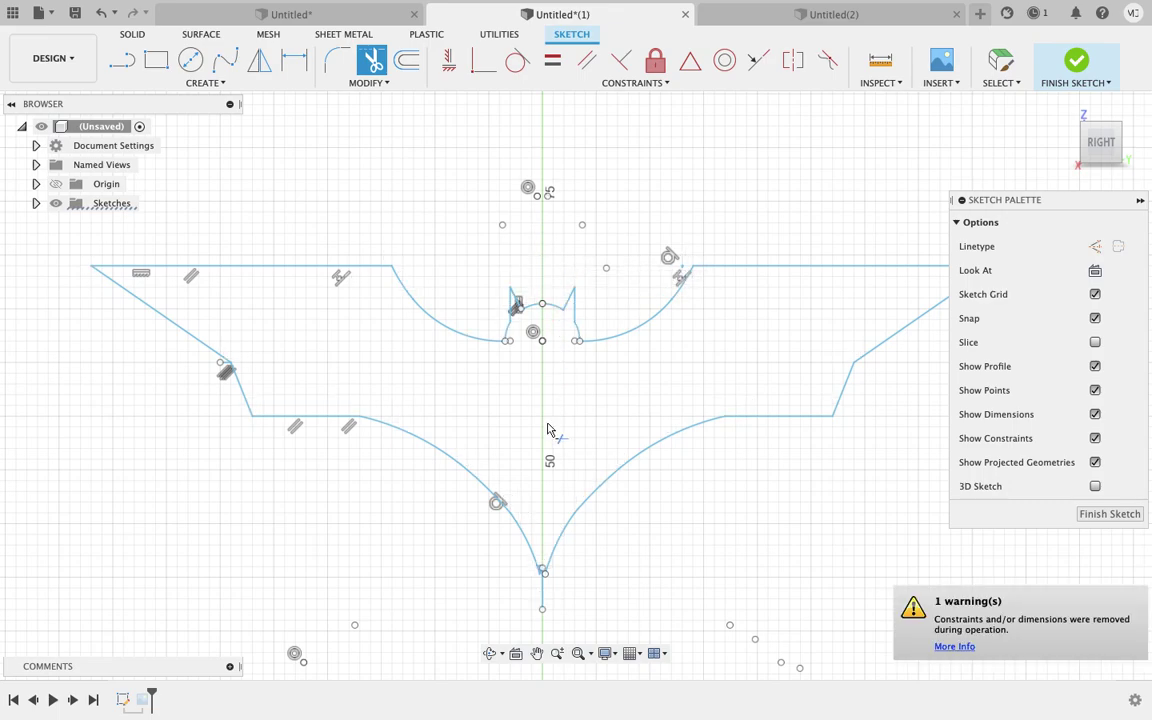
left_click(544, 600)
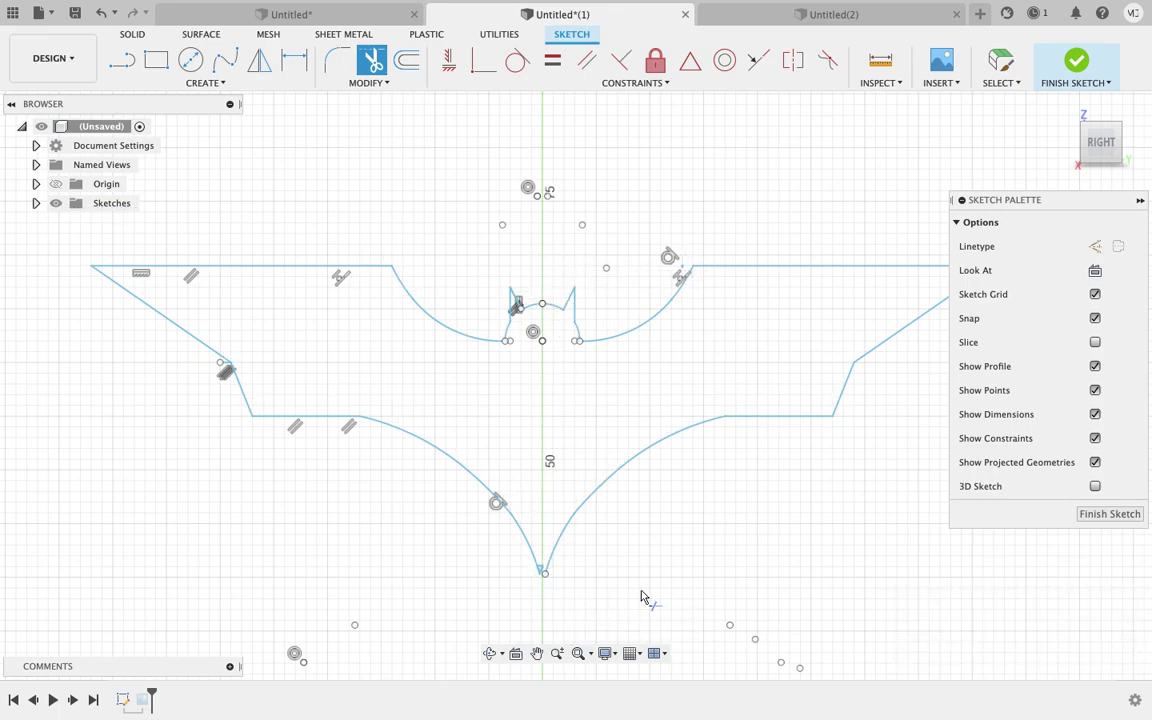
mouse_move(1100, 95)
middle_mouse_down("shift")
mouse_move(1064, 97)
mouse_move(1093, 150)
middle_mouse_up("shift")
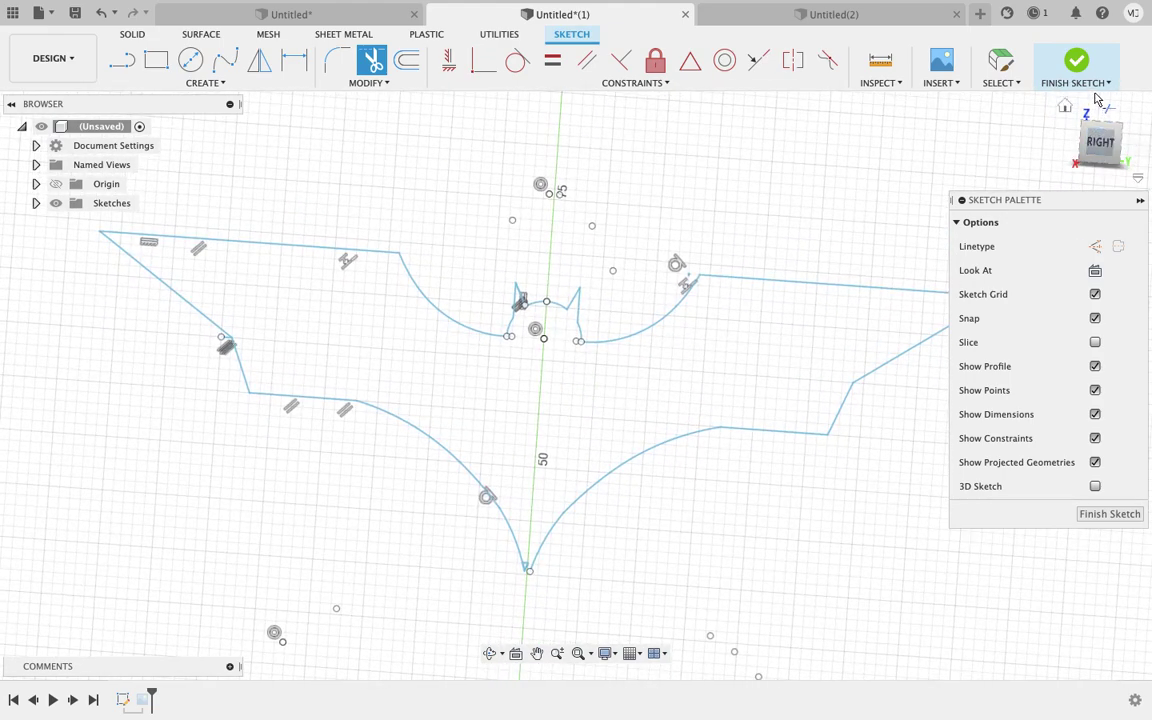
left_click(1077, 64)
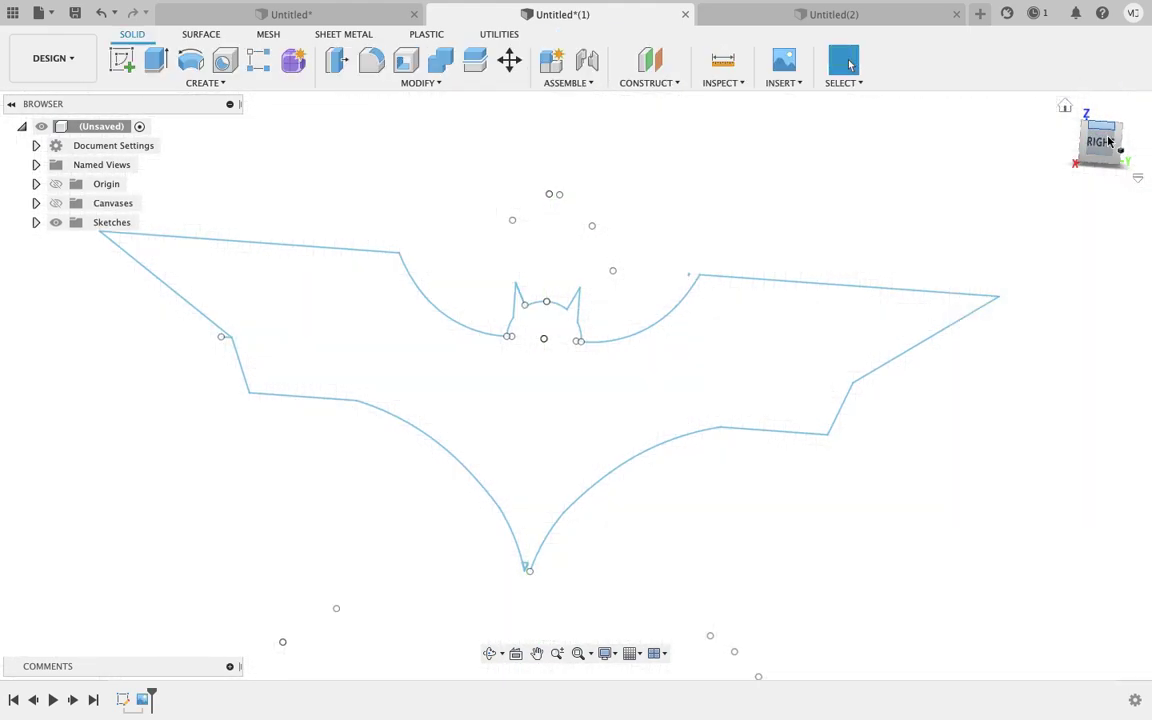
Step: Confirm the bat outline is one closed profile by trialling Extrude and checking the bottom tip point
middle_click_drag(1109, 140, 1082, 133, "shift")
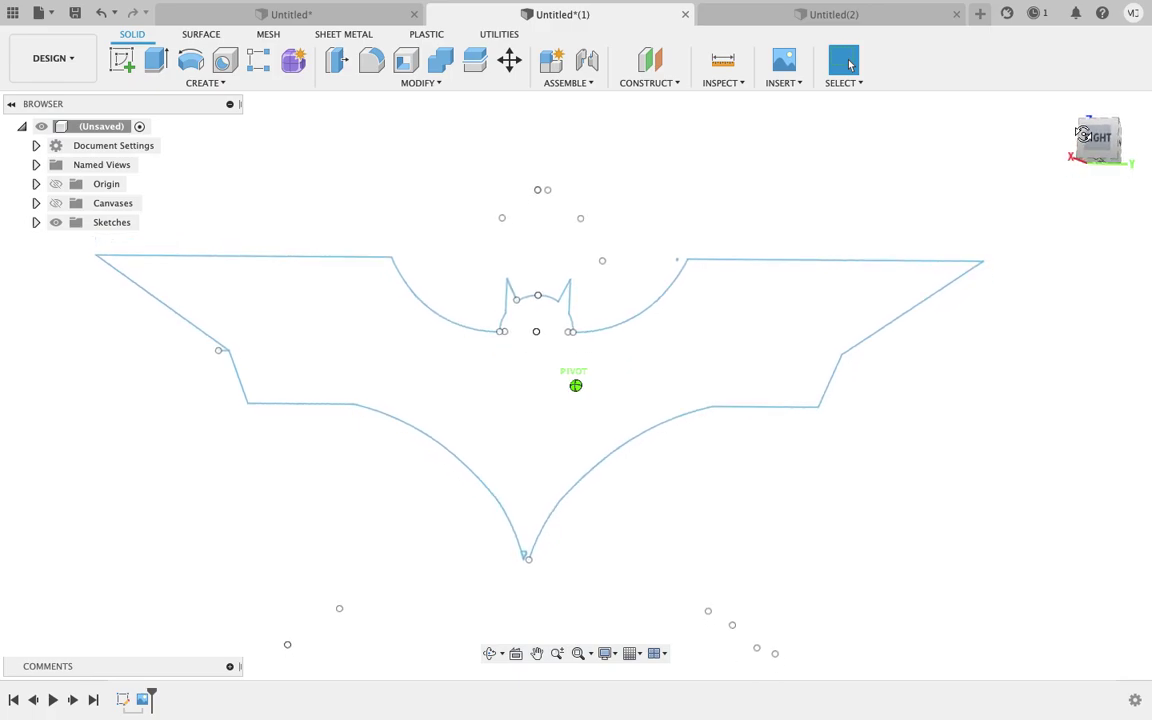
left_click(156, 62)
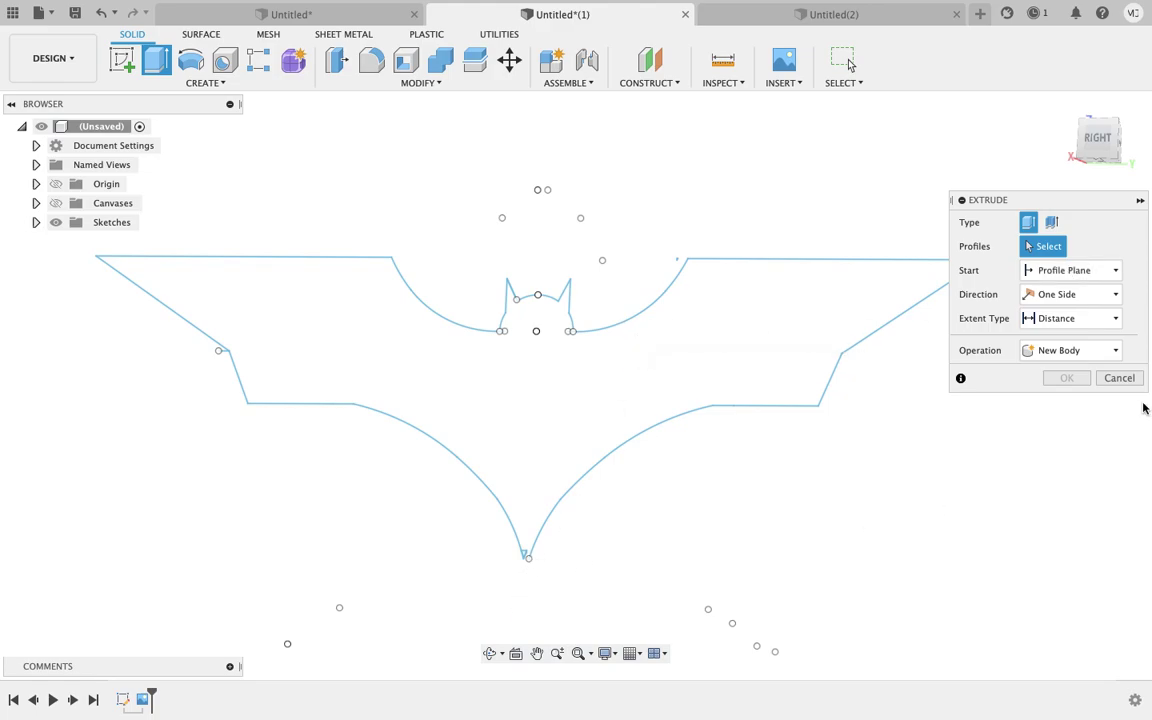
left_click(1119, 378)
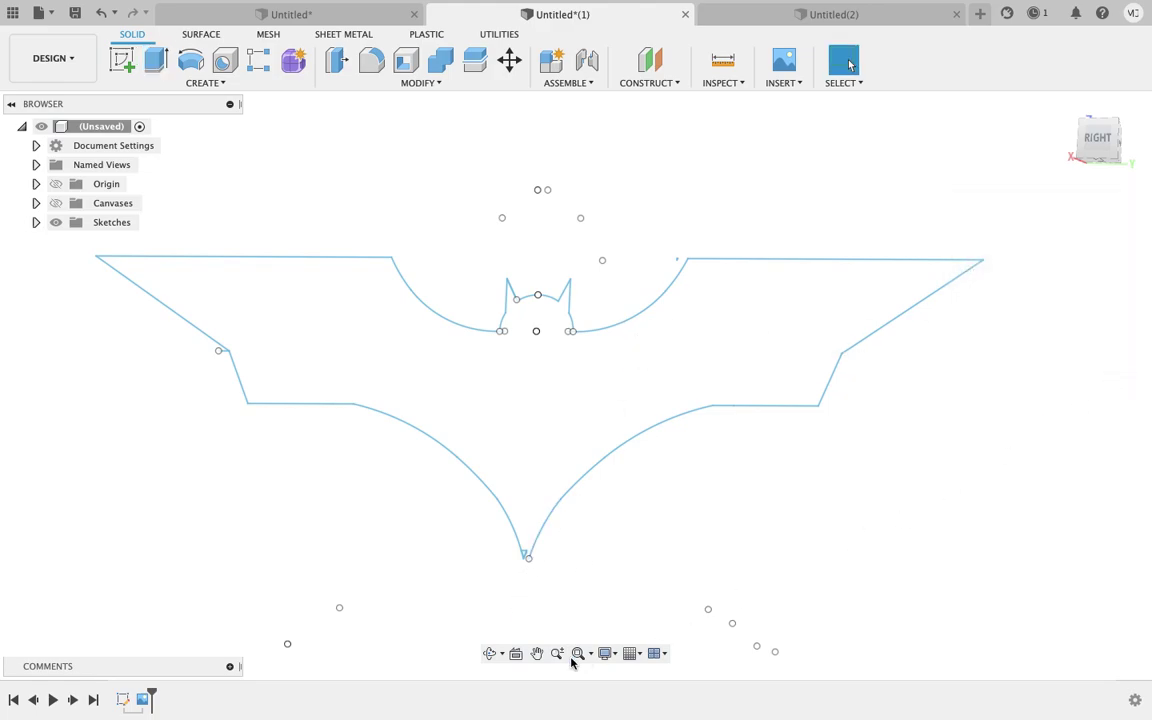
left_click(523, 559)
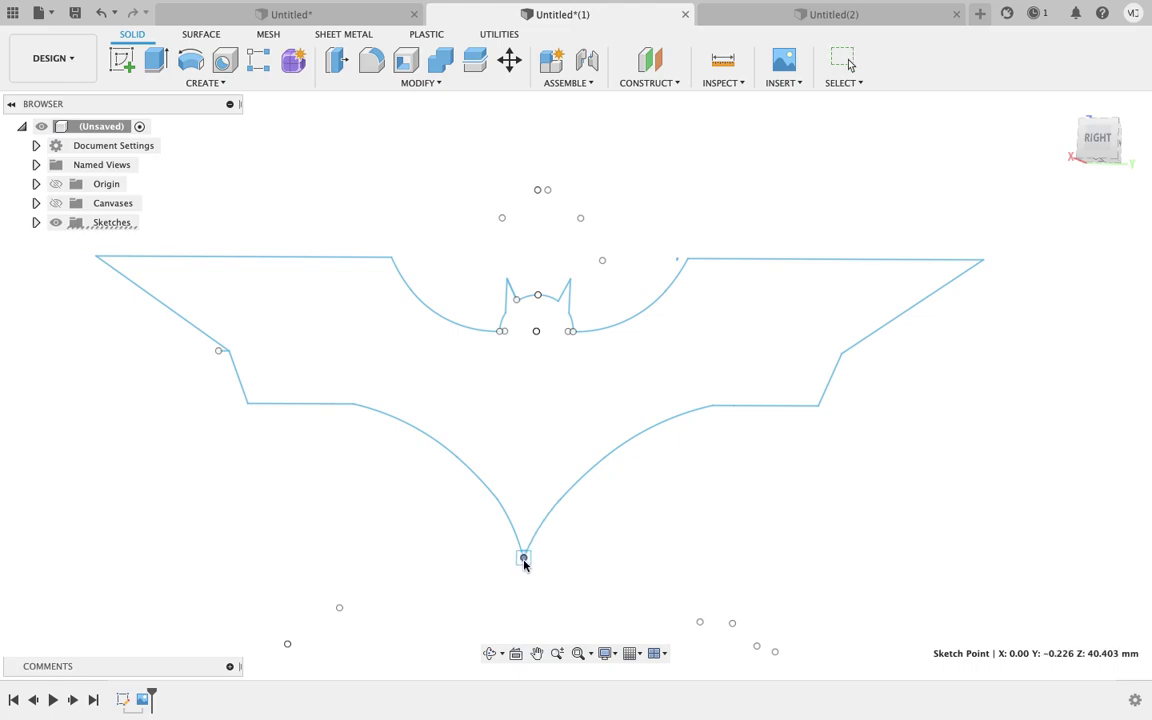
key("Escape")
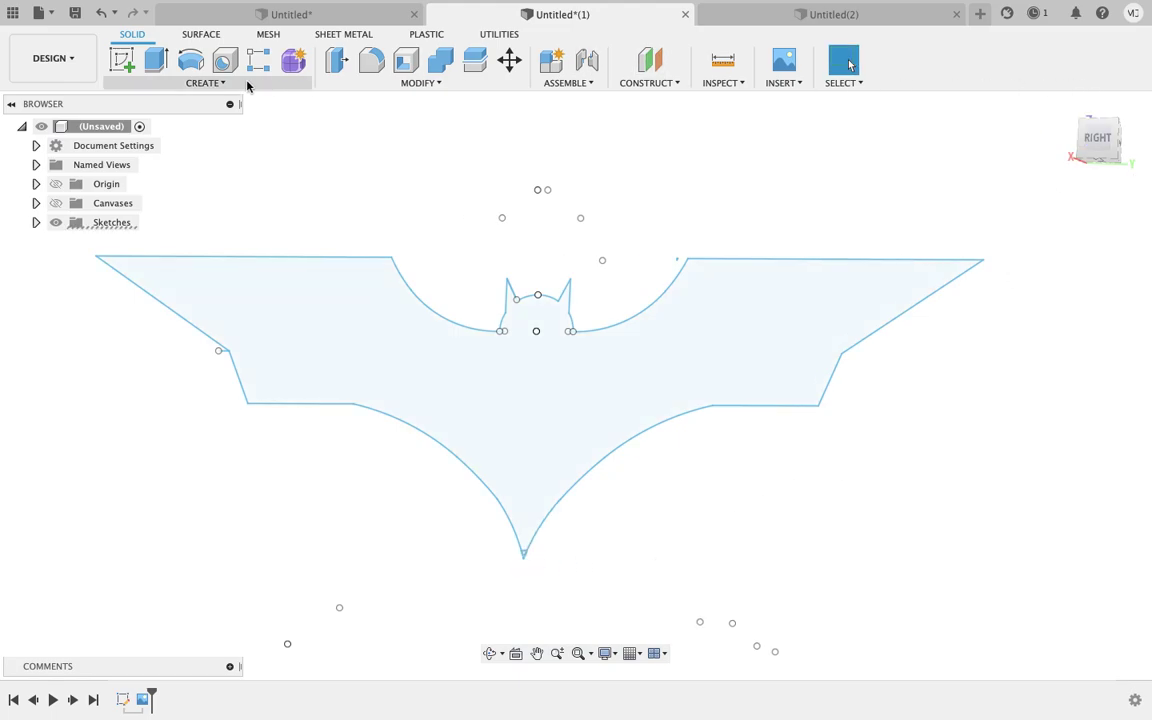
left_click(155, 60)
Step: Extrude the bat profile 4.00 mm as a new solid body
left_click(501, 398)
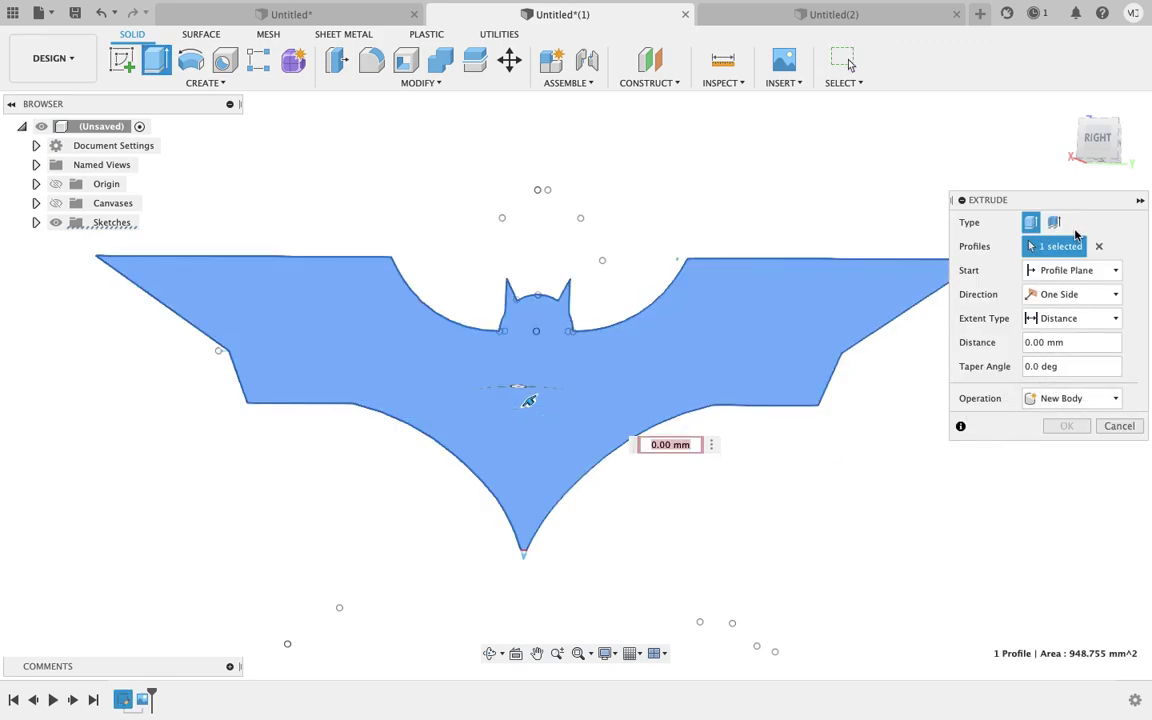
left_click_drag(1097, 140, 1080, 160)
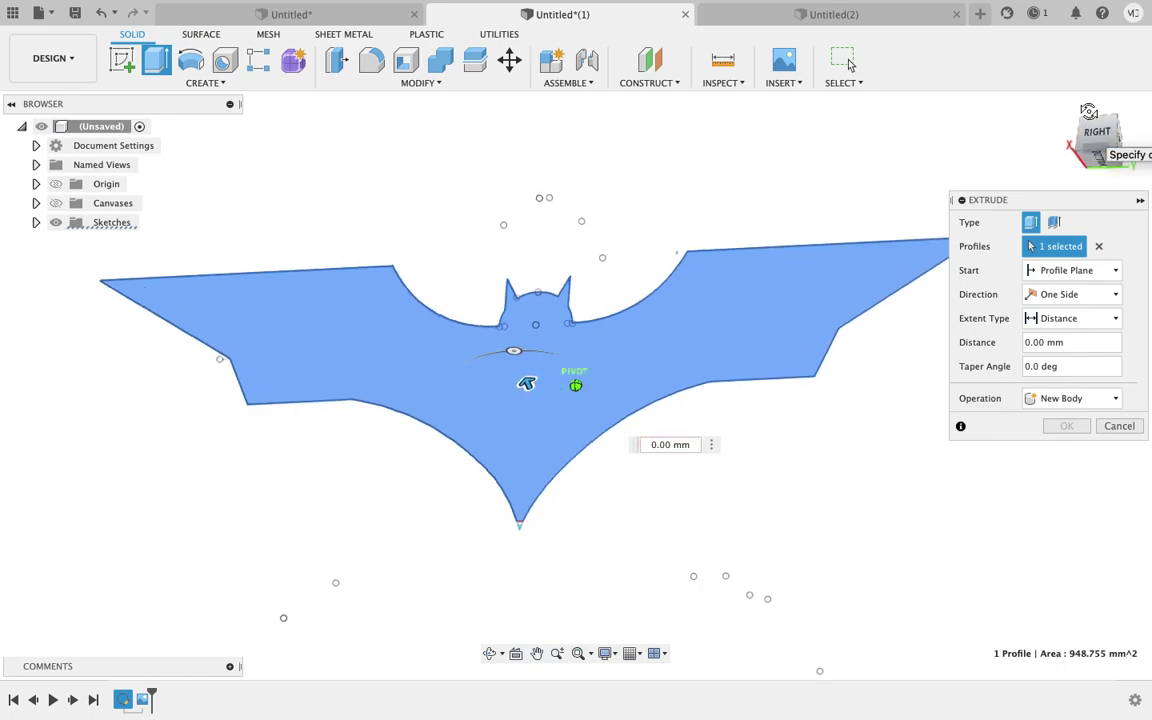
left_click_drag(526, 382, 516, 360)
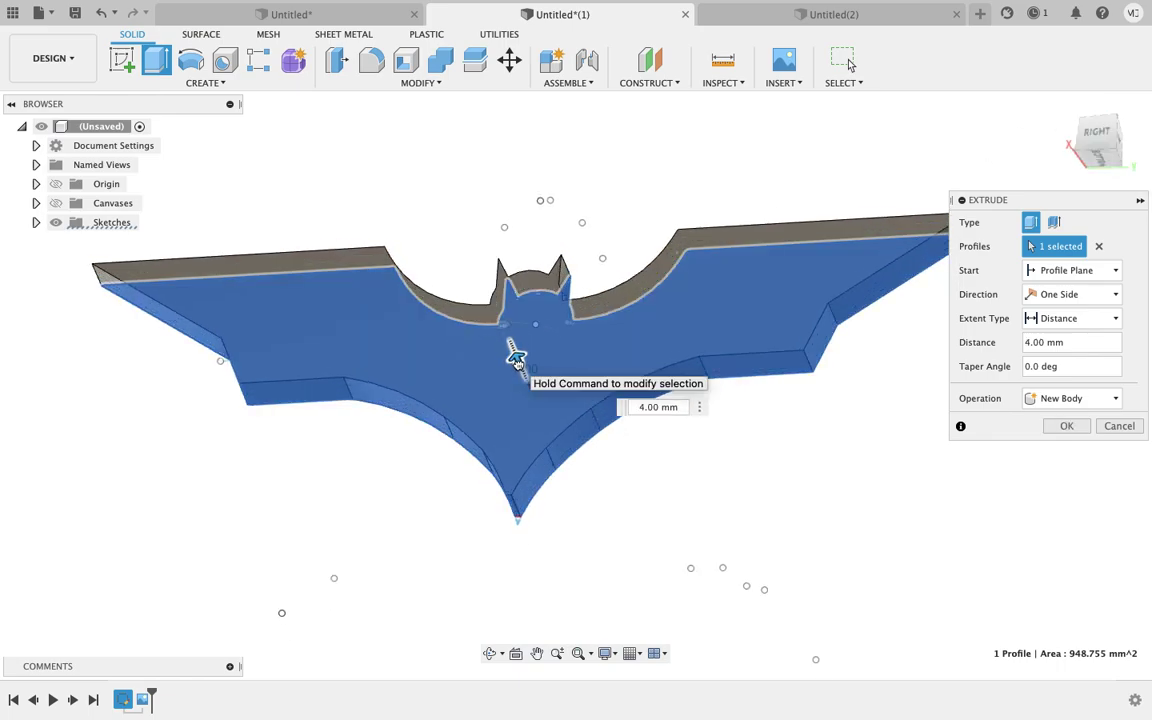
left_click(1066, 426)
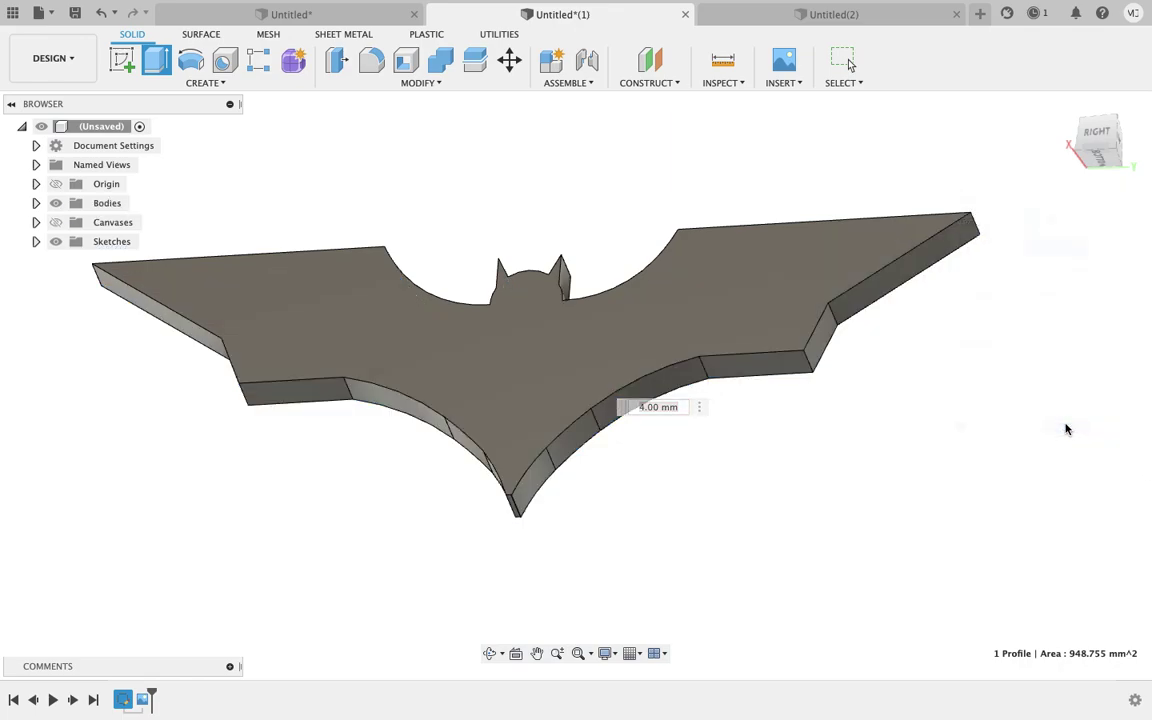
Step: Orbit to inspect the solid's thickness, then bring up the batarang reference drawing
left_click_drag(1136, 183, 1104, 170)
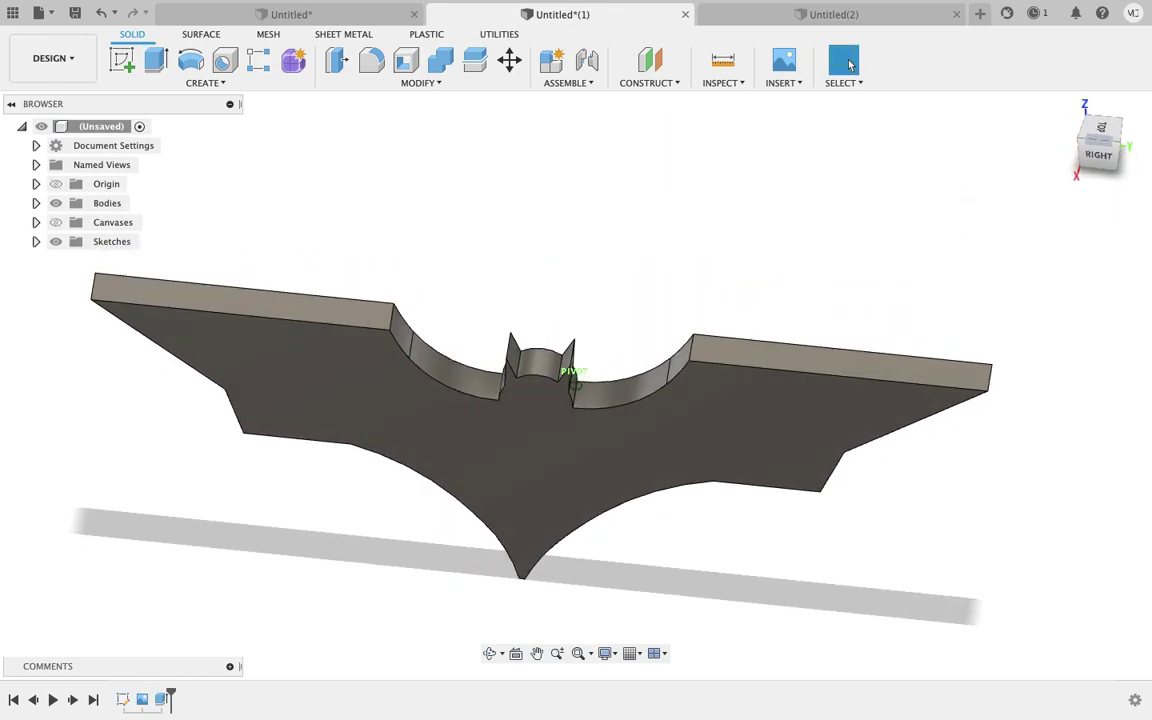
middle_click_drag(849, 64, 849, 64, "shift")
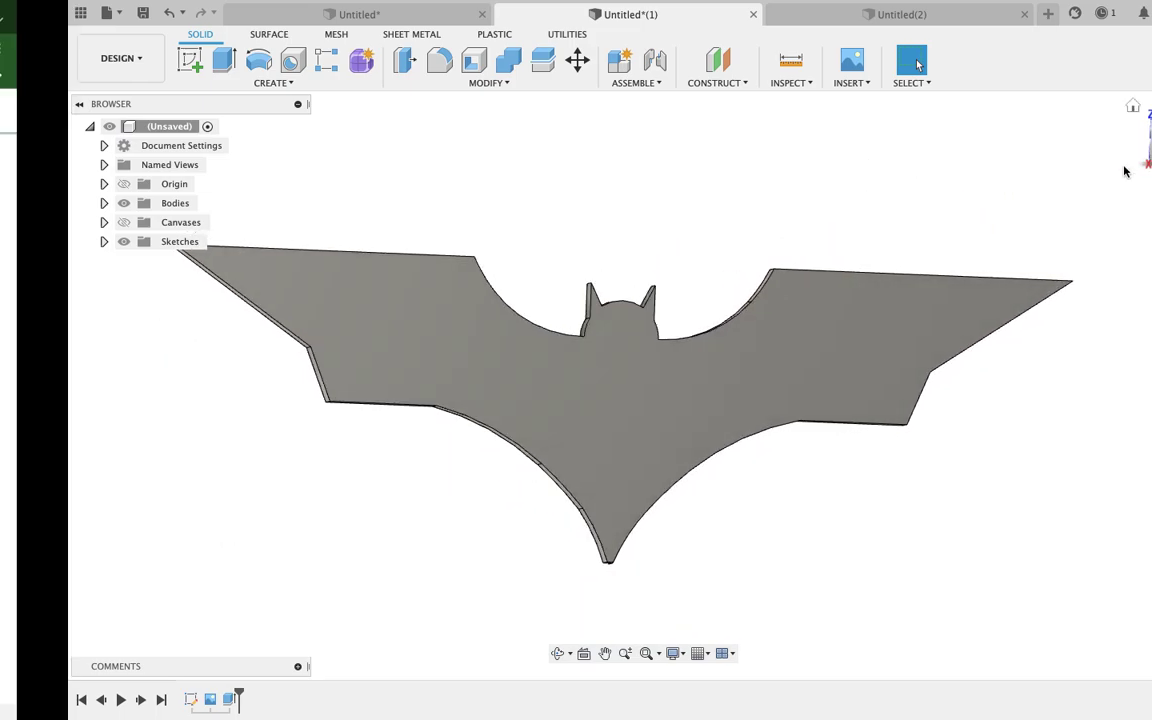
key("super+Tab")
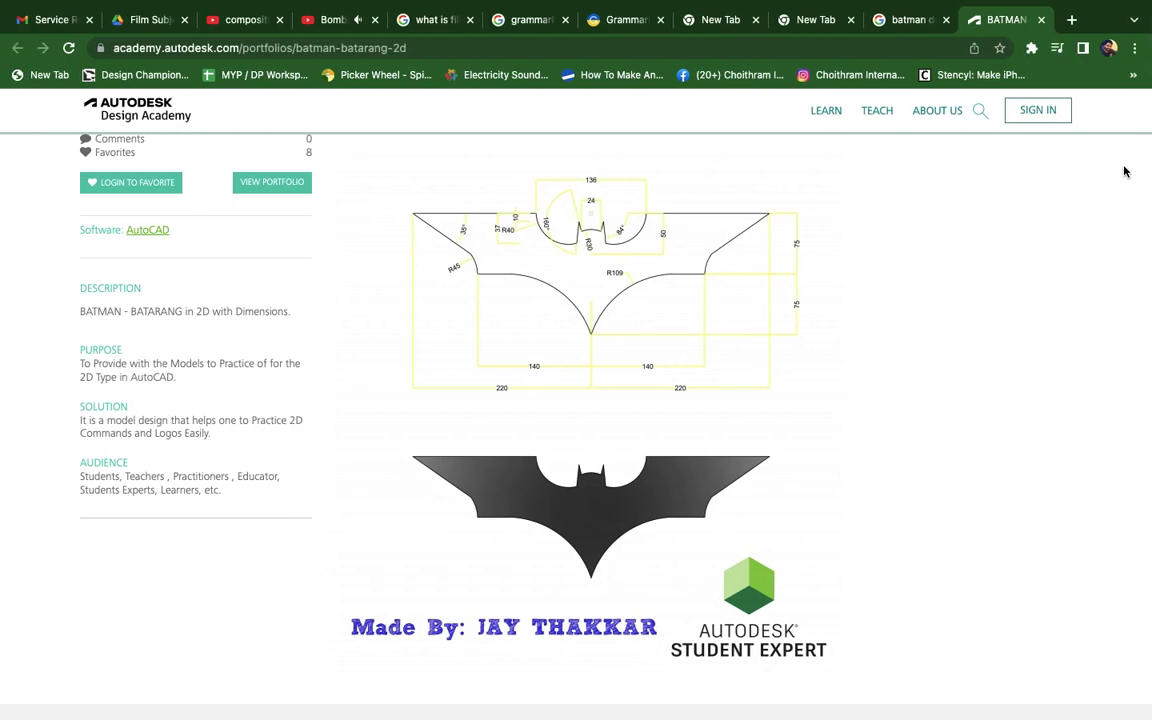
key("ctrl+Right")
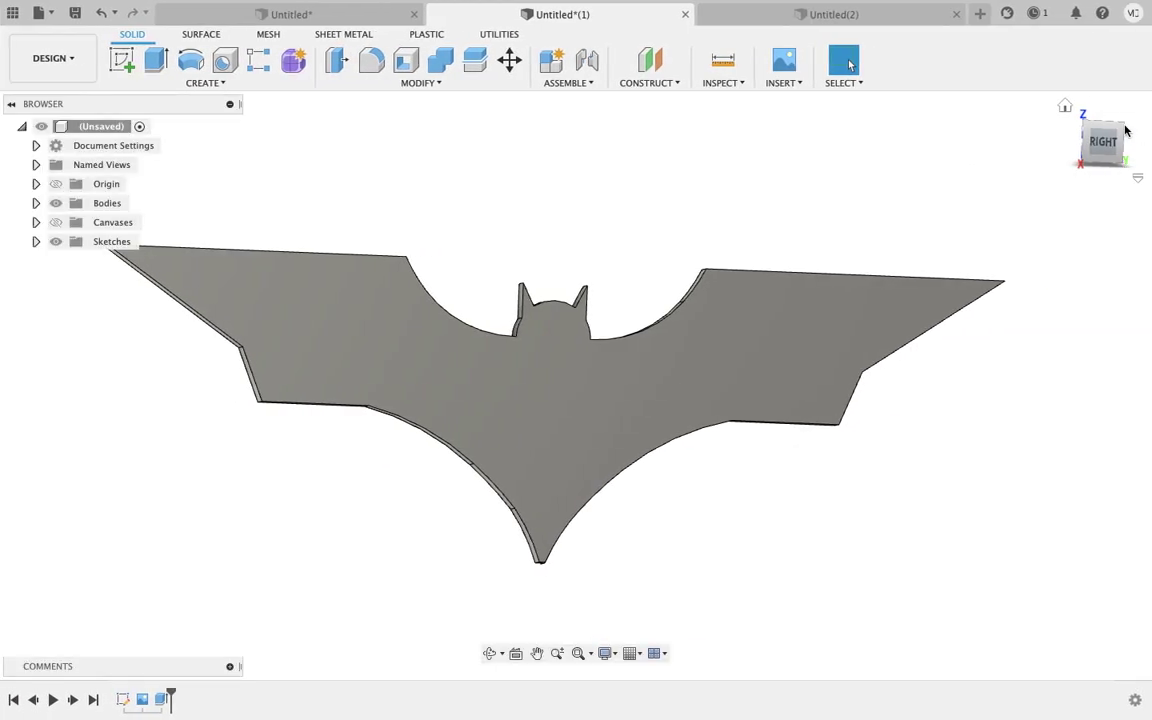
key("ctrl+Left")
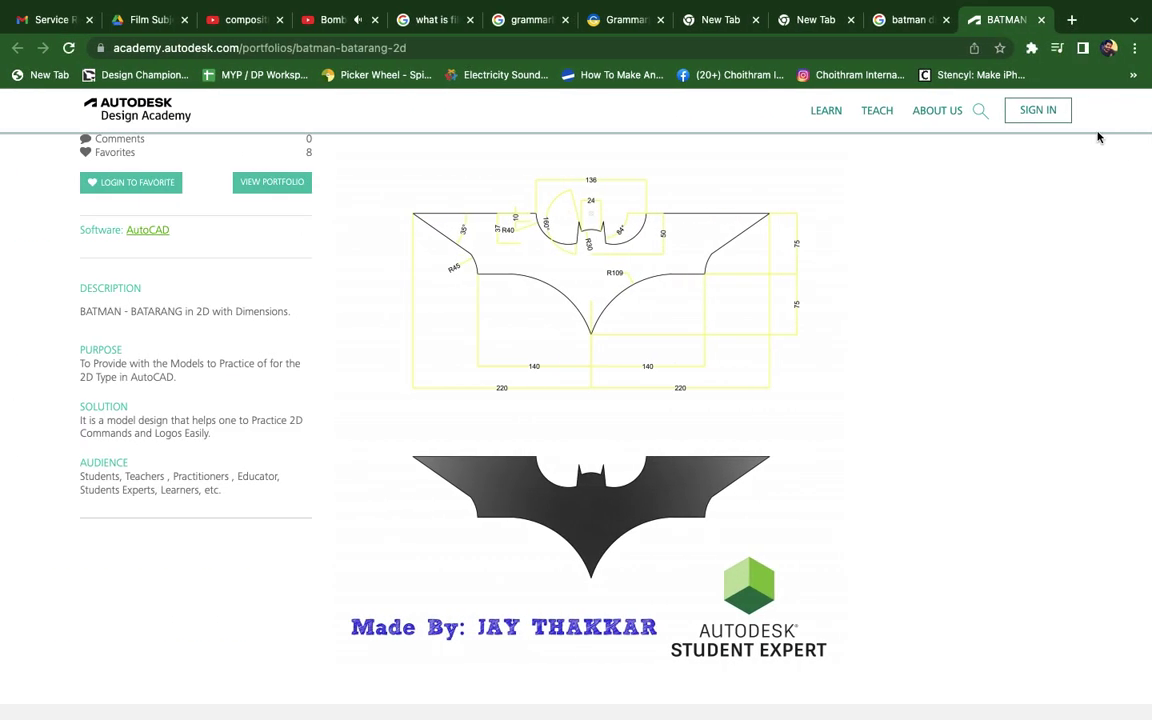
key("ctrl+Right")
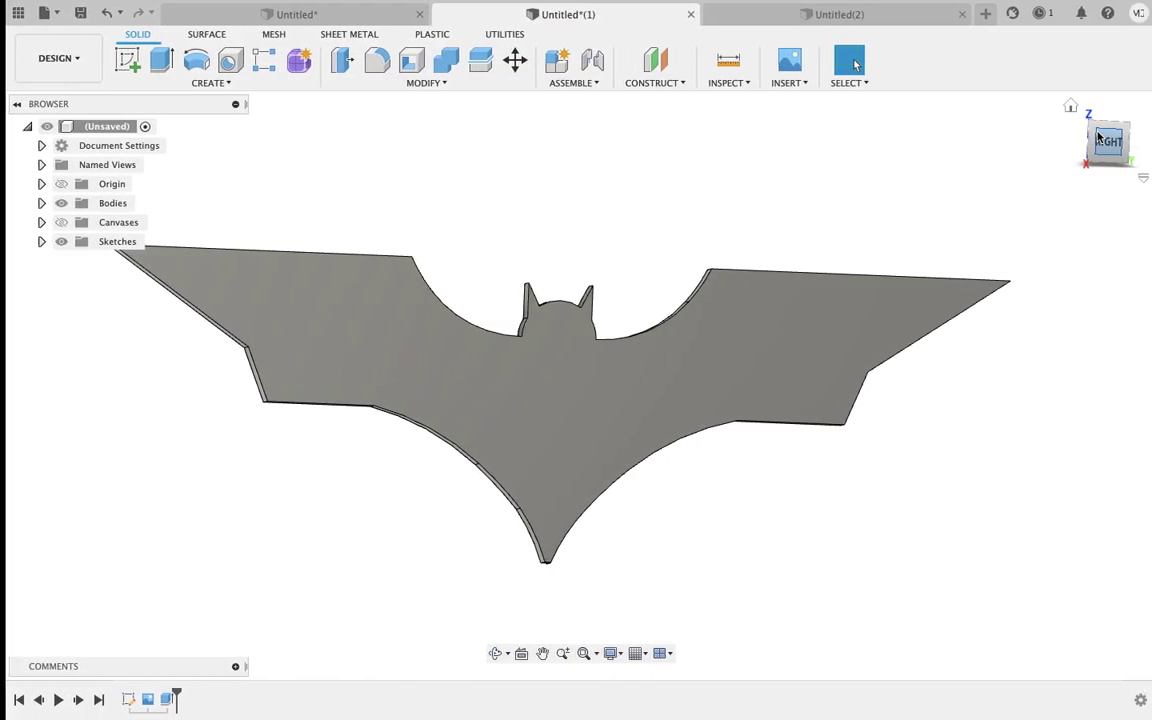
key("ctrl+Left")
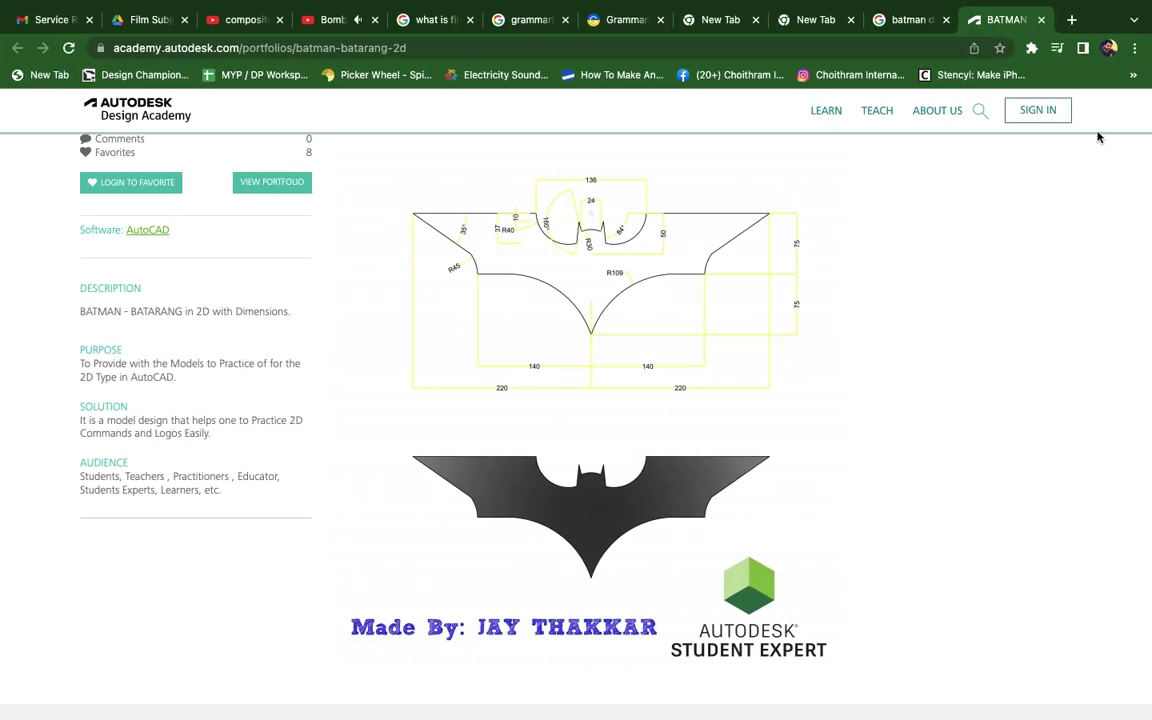
key("ctrl+Right")
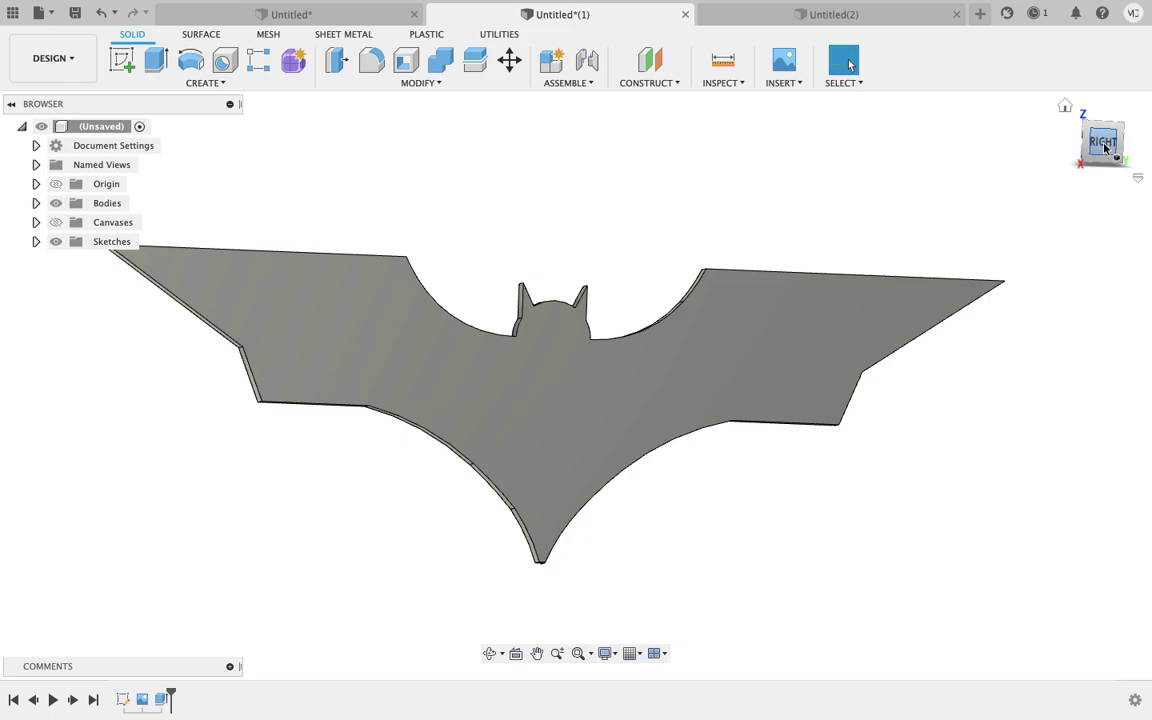
left_click_drag(1105, 145, 1092, 162)
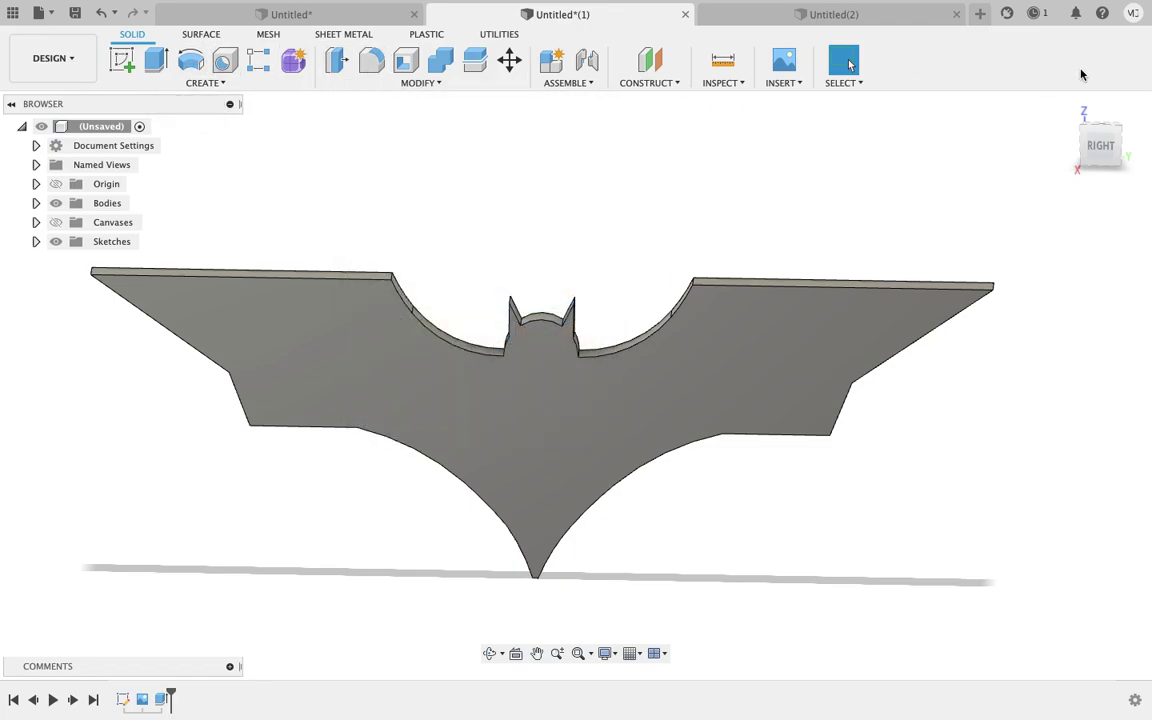
left_click(210, 83)
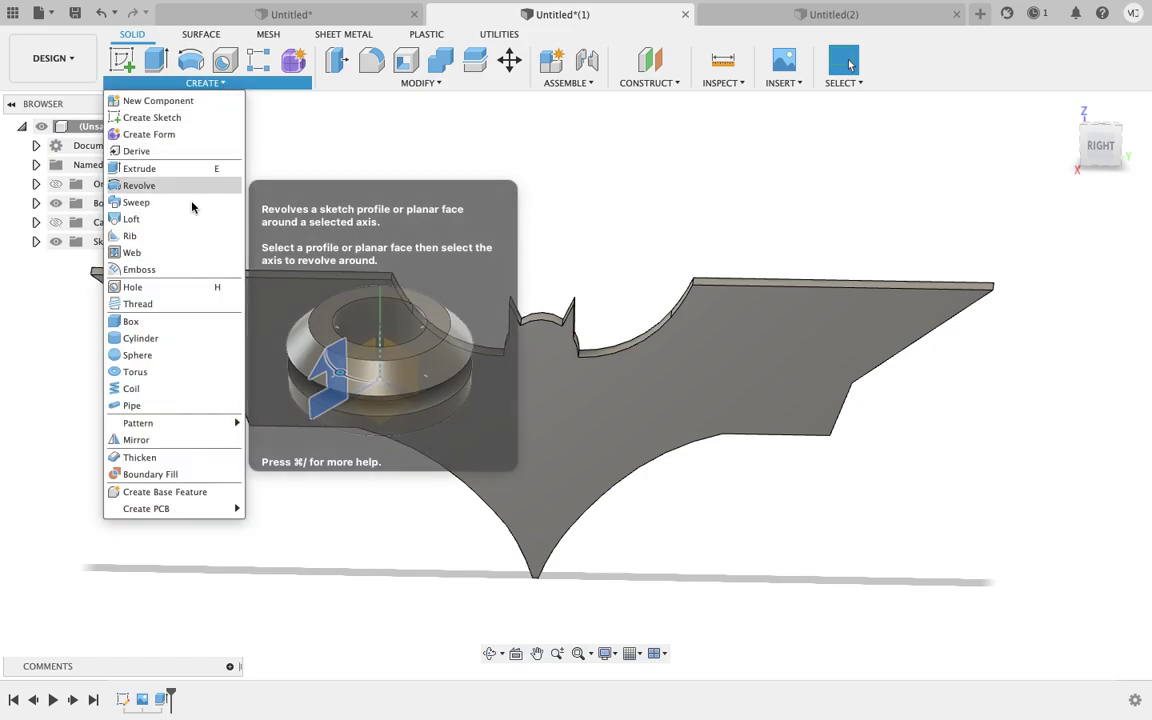
left_click(177, 238)
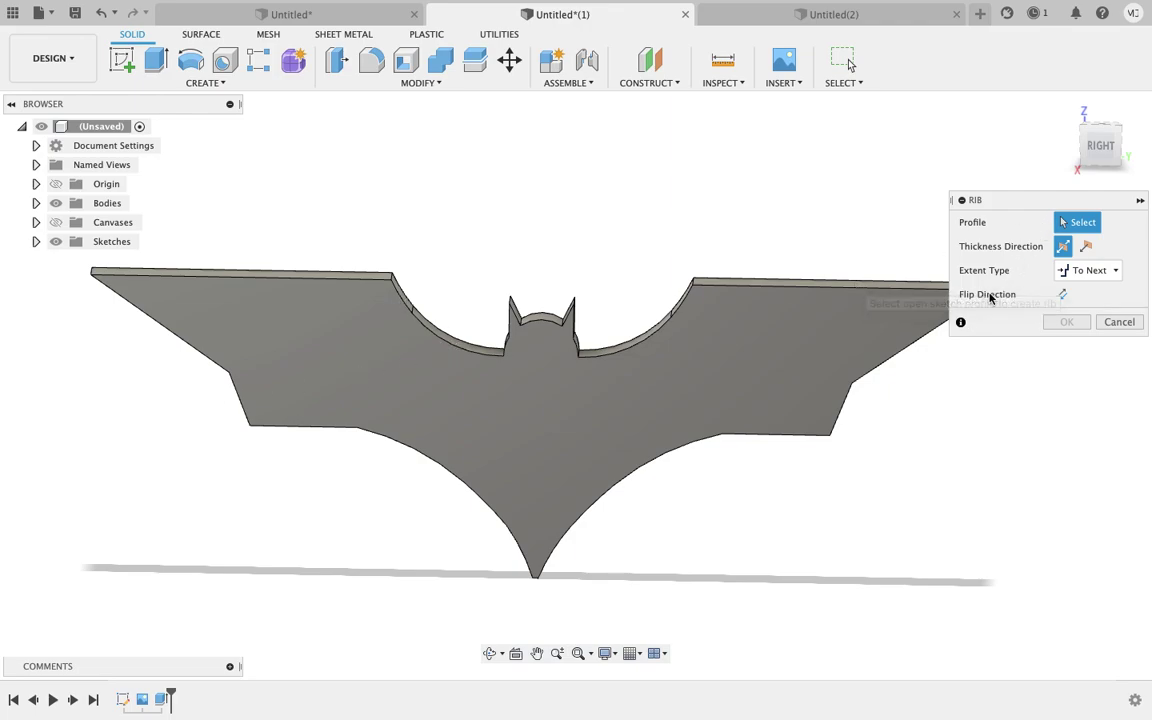
left_click_drag(1098, 148, 1108, 172)
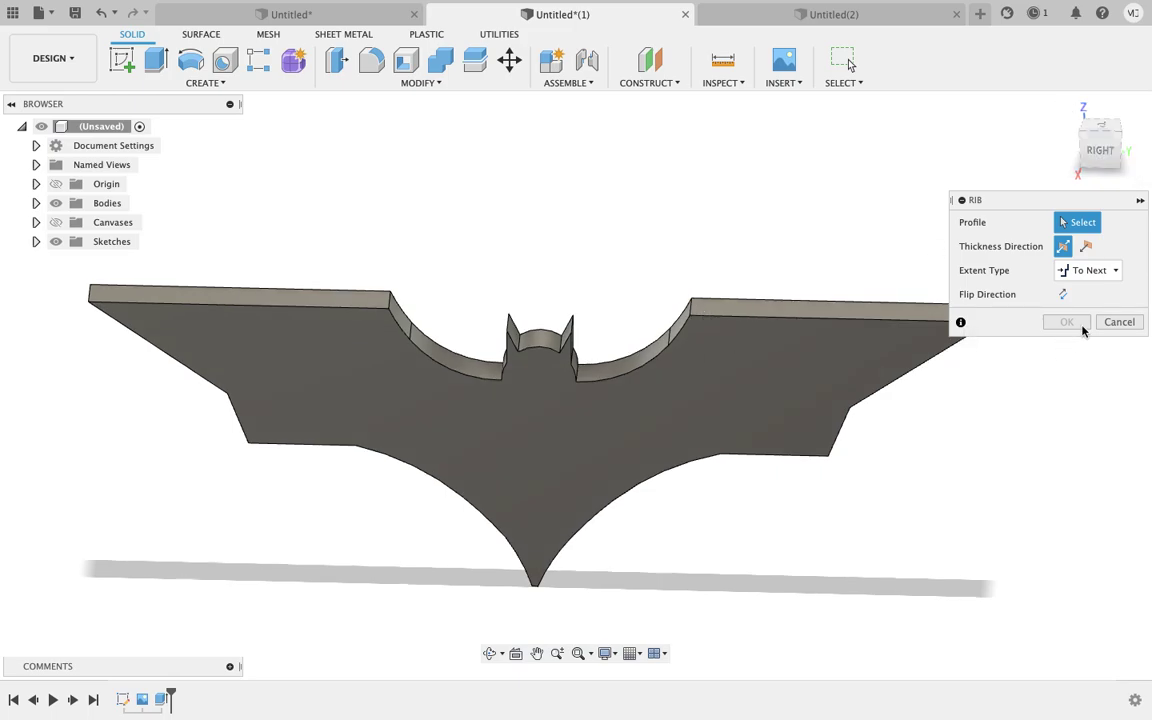
left_click(1116, 322)
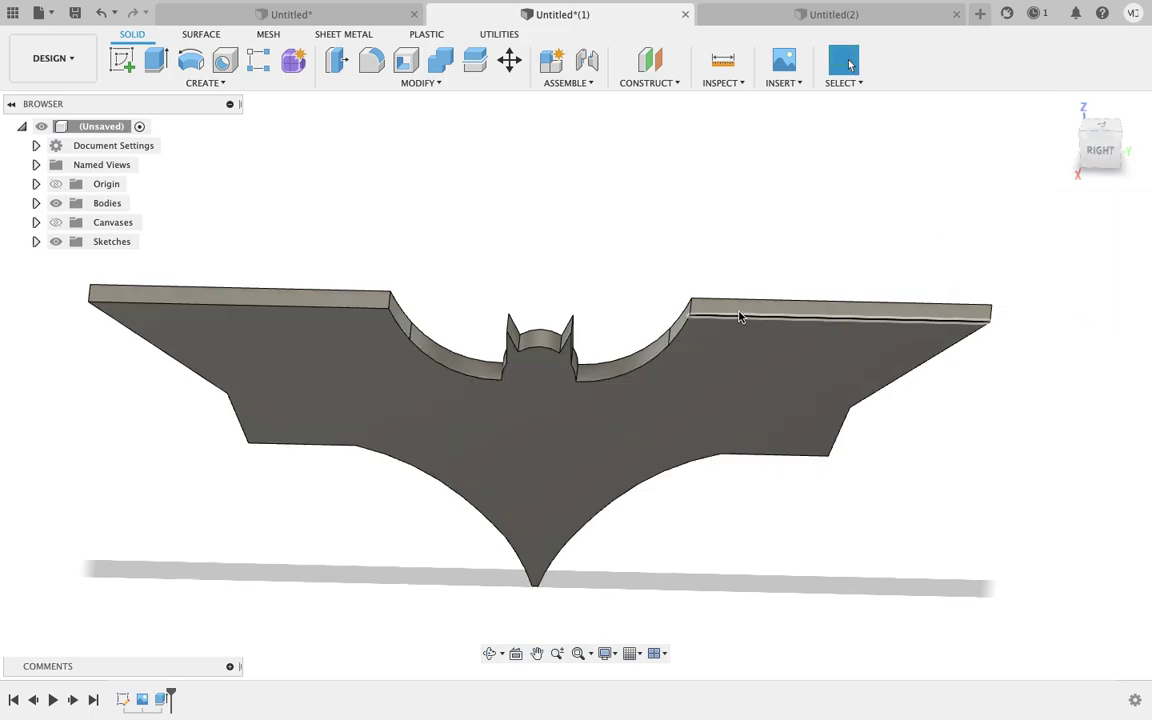
left_click(728, 311)
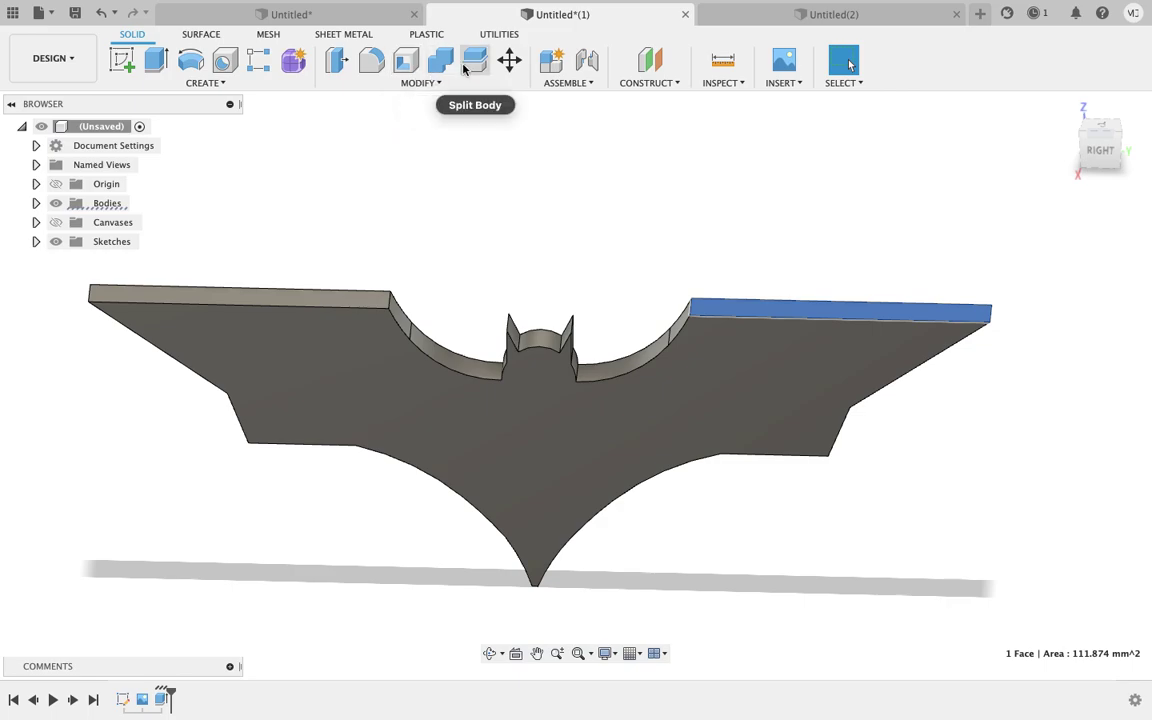
left_click(789, 200)
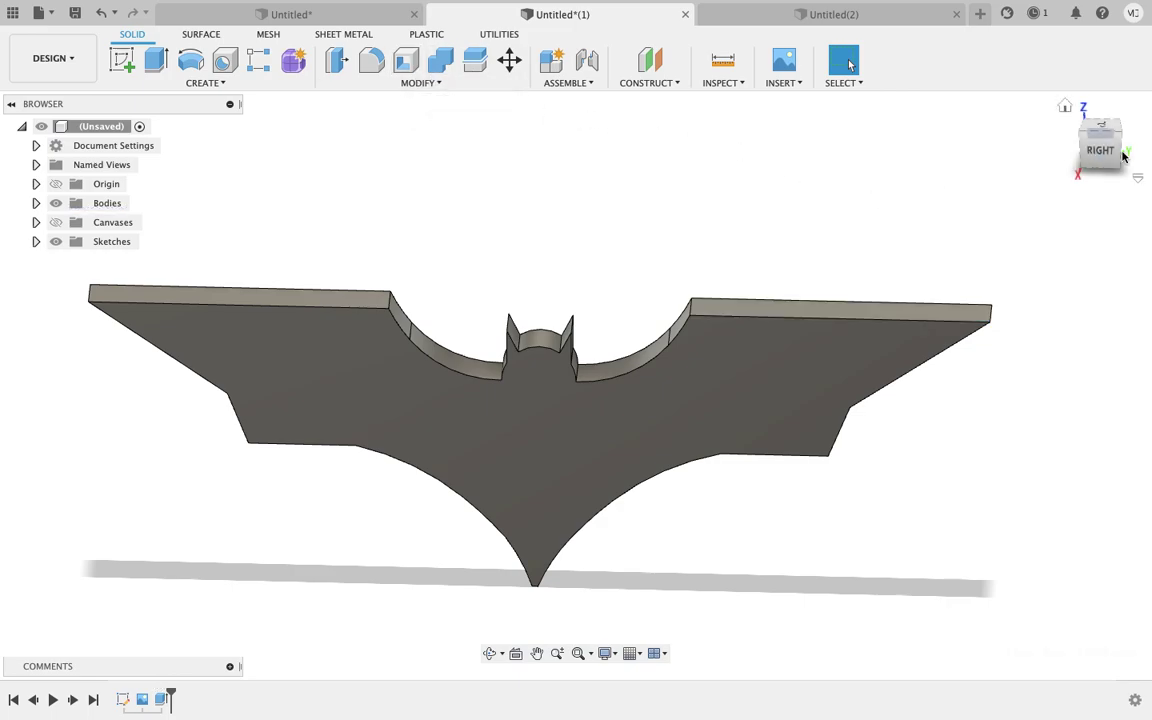
left_click_drag(1122, 155, 1101, 126)
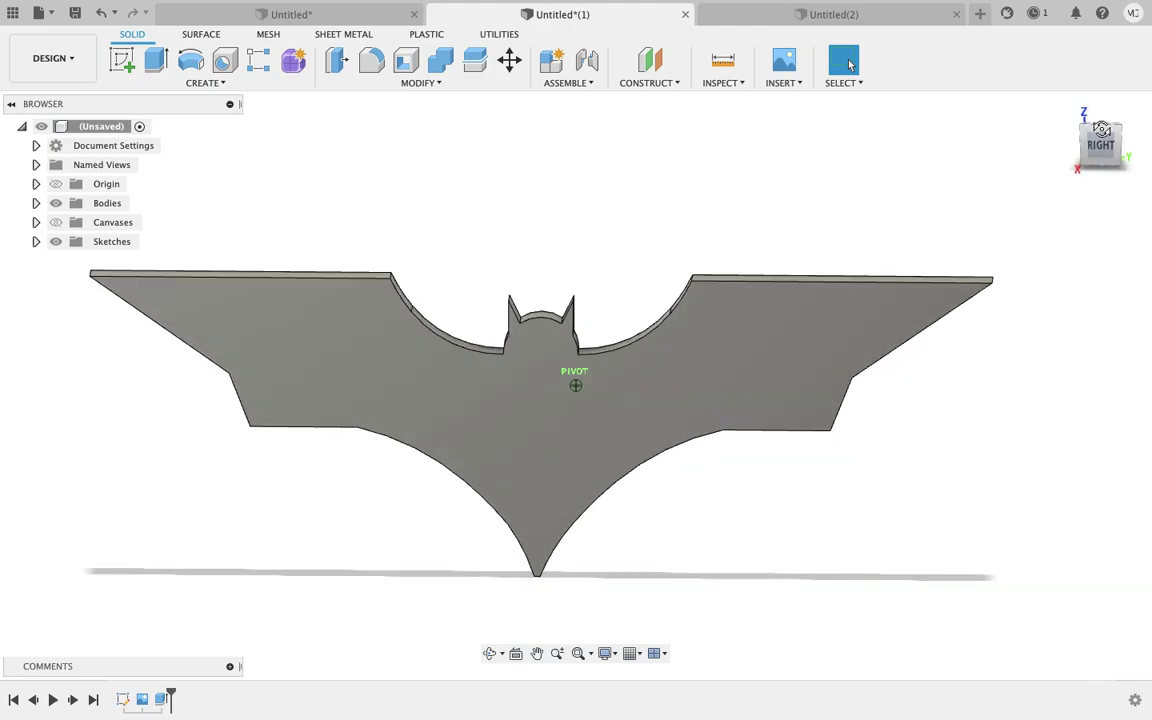
left_click(170, 84)
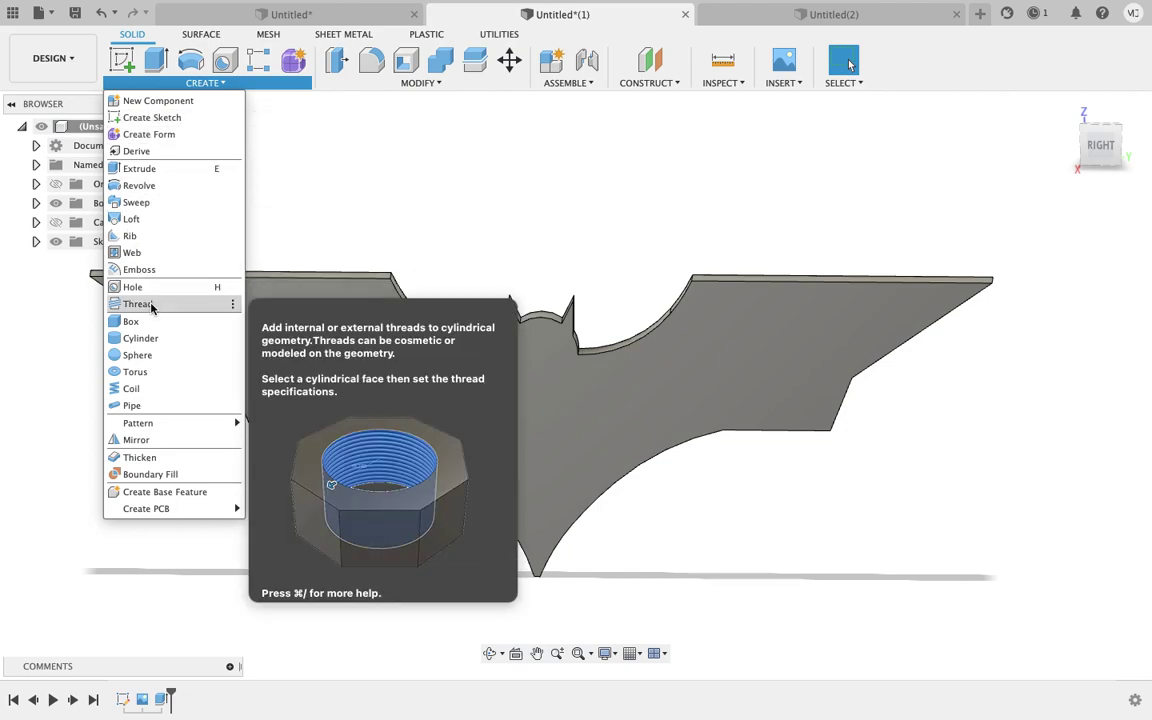
left_click(301, 190)
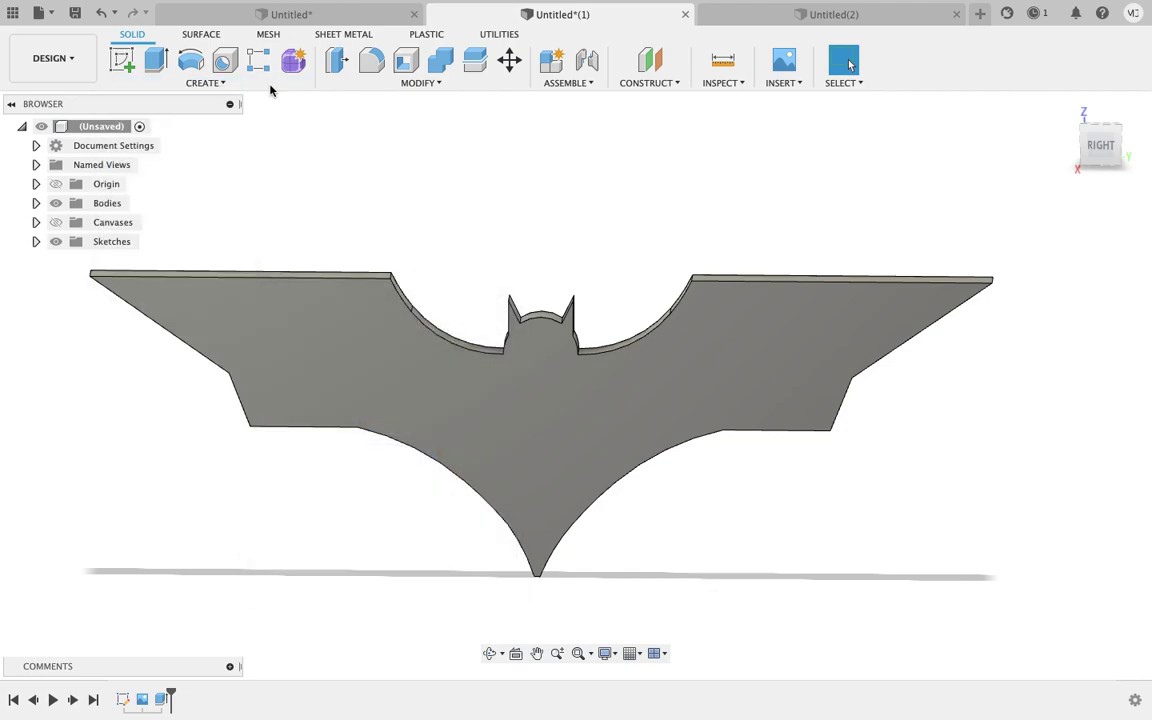